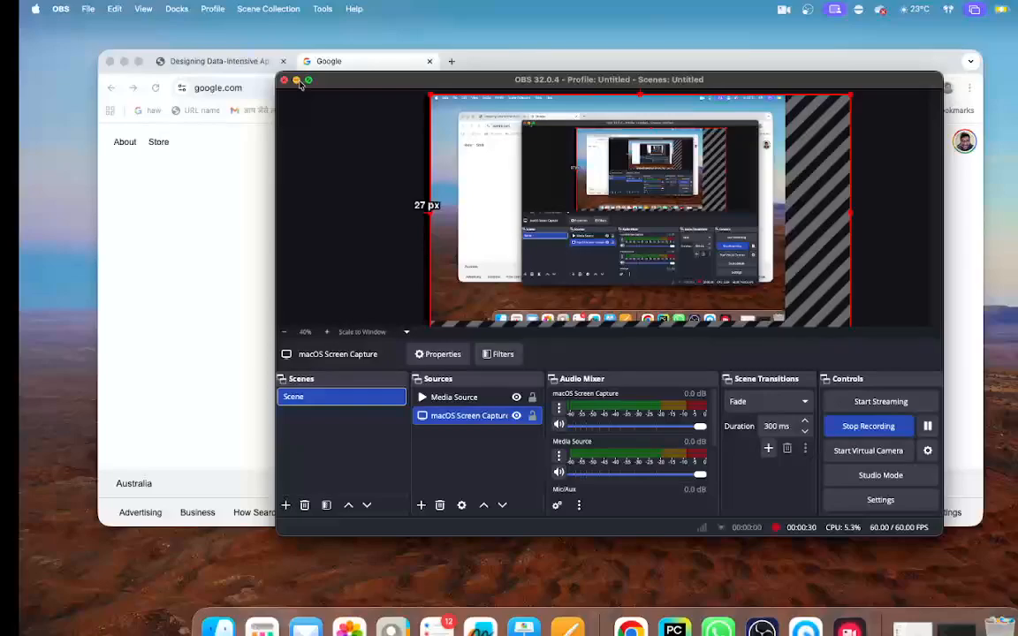
- Minimise the OBS window and place the cursor in the Google search field of the browser
click(297, 80)
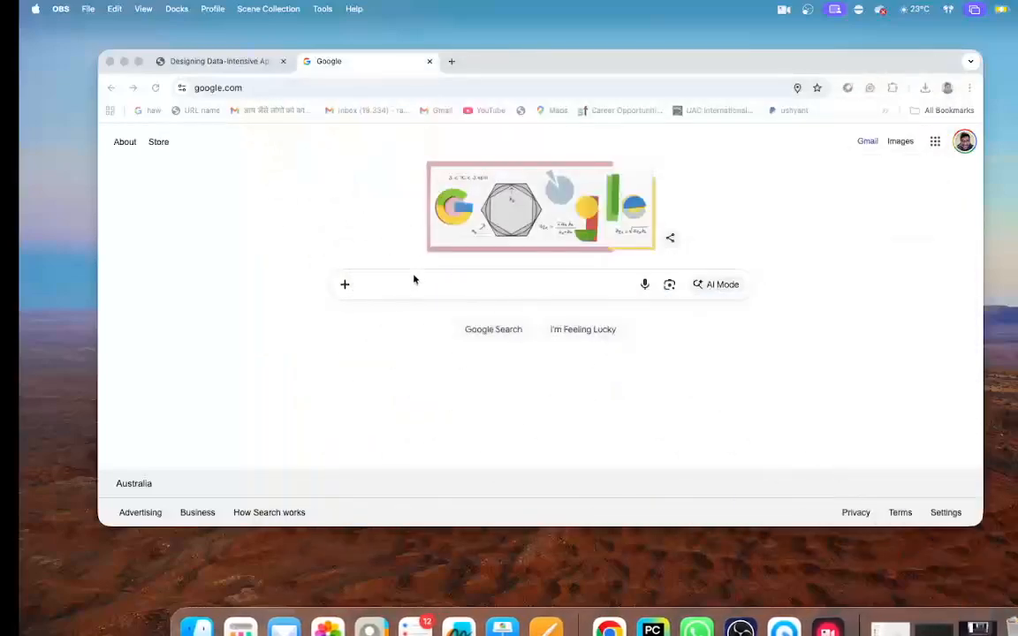
click(417, 287)
text(h)
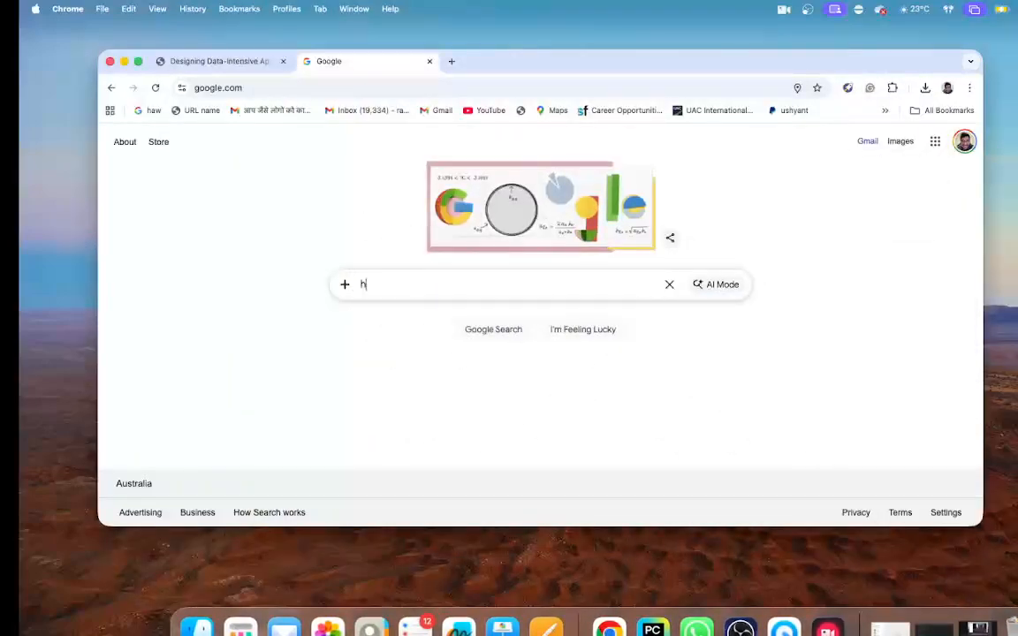
text(ow to)
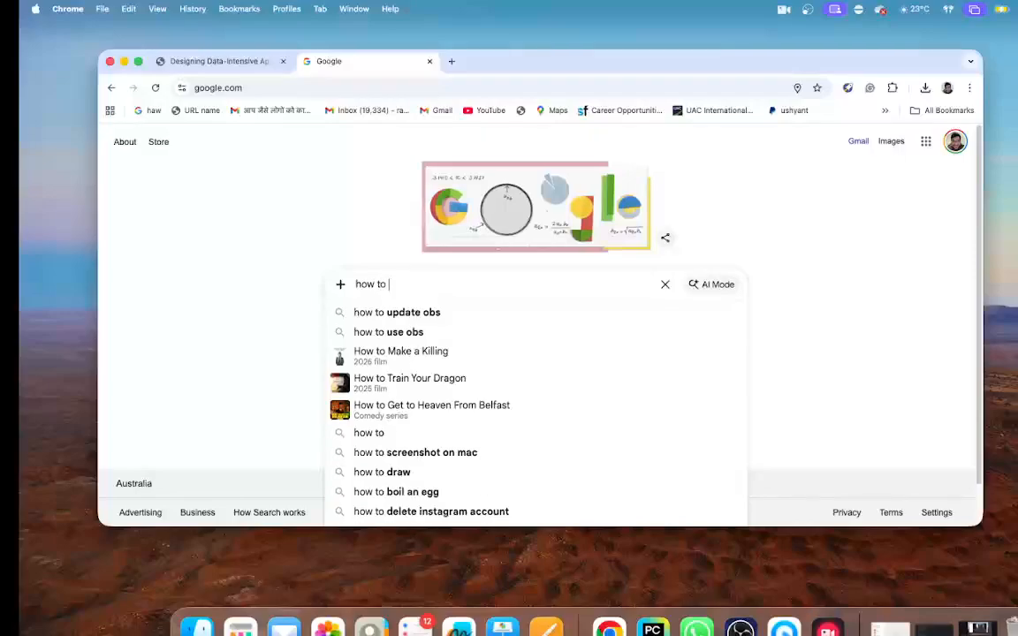
key(BackSpace)
key(BackSpace)
key(BackSpace)
key(BackSpace)
key(BackSpace)
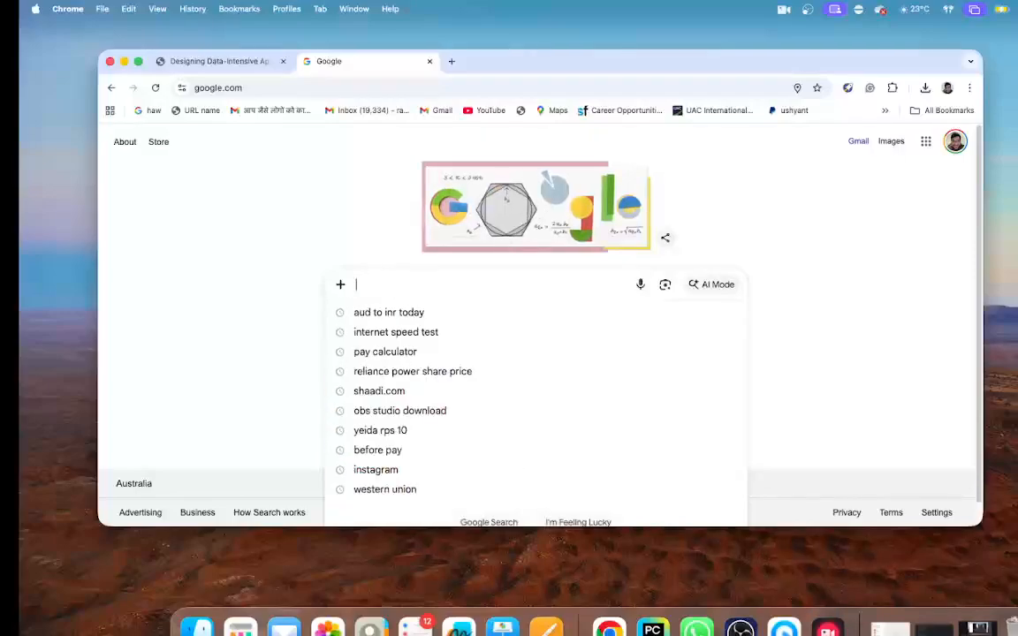
- Search Google for "obs studio download" and open the Download OBS Studio result from obsproject.com
text(OBS s)
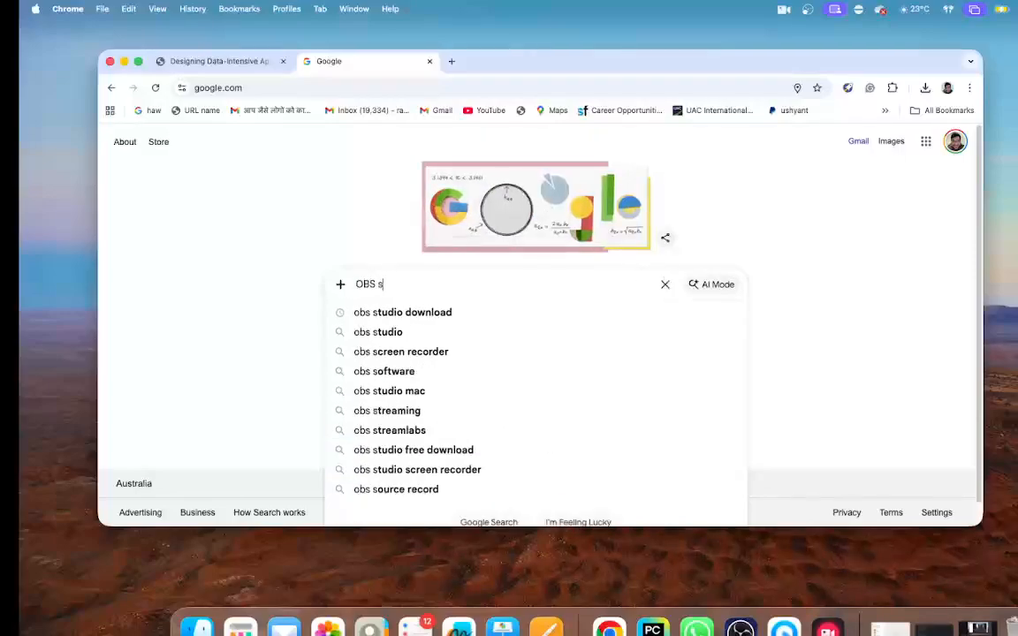
key(Down)
key(Return)
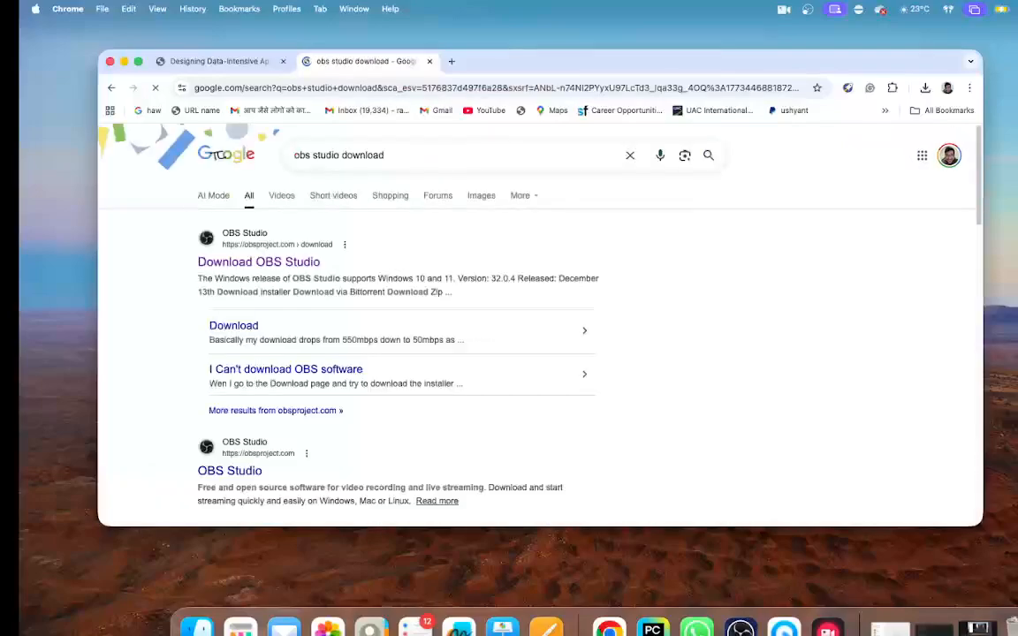
click(269, 262)
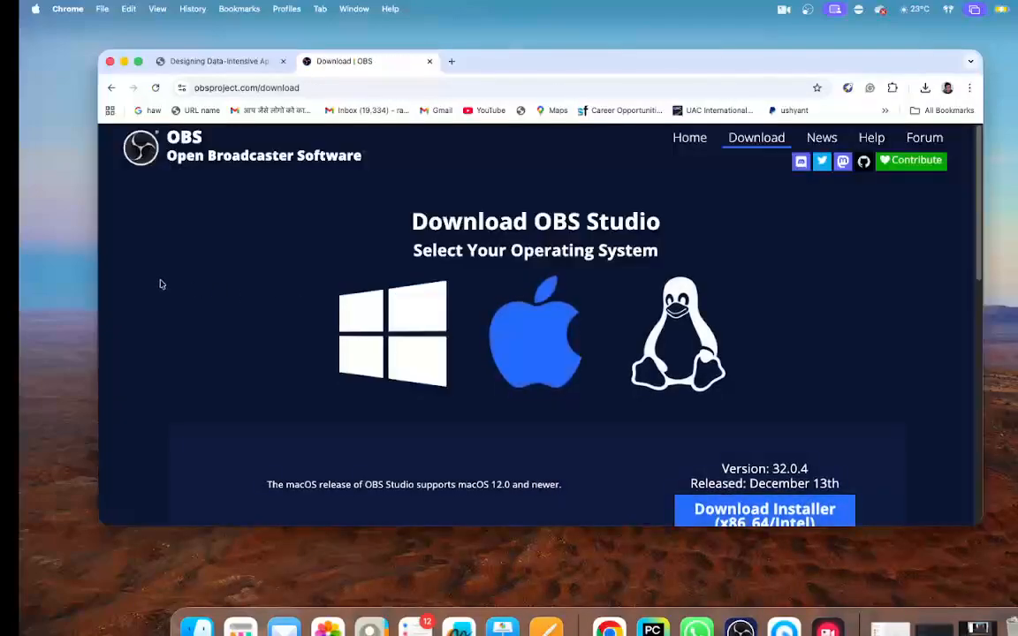
- Download the arm64/Apple Silicon macOS installer of OBS Studio and save it in the Downloads folder
scroll(714, 416, down, 3)
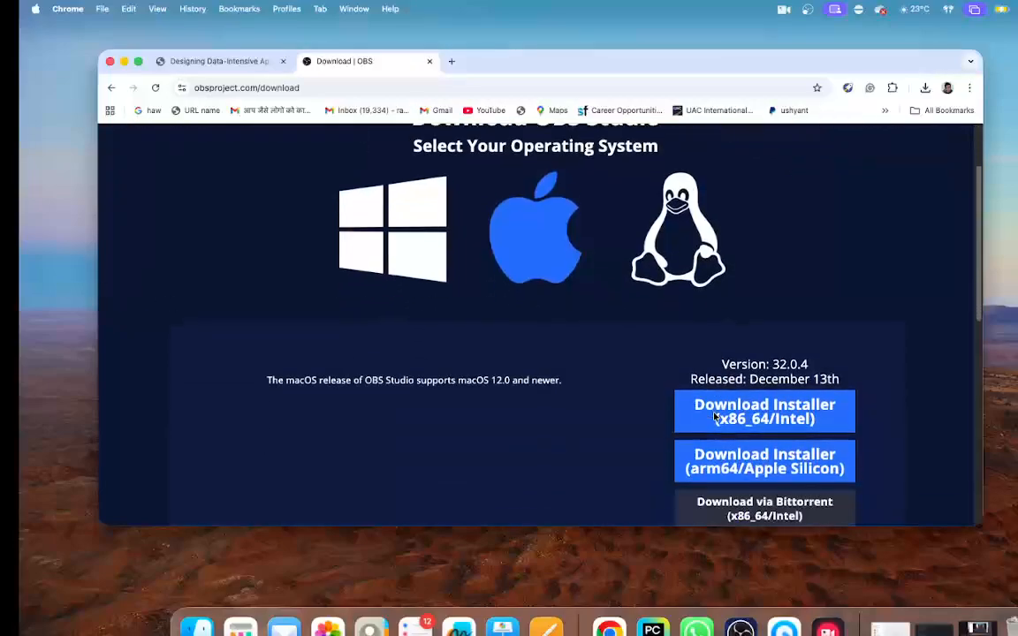
scroll(679, 360, up, 1)
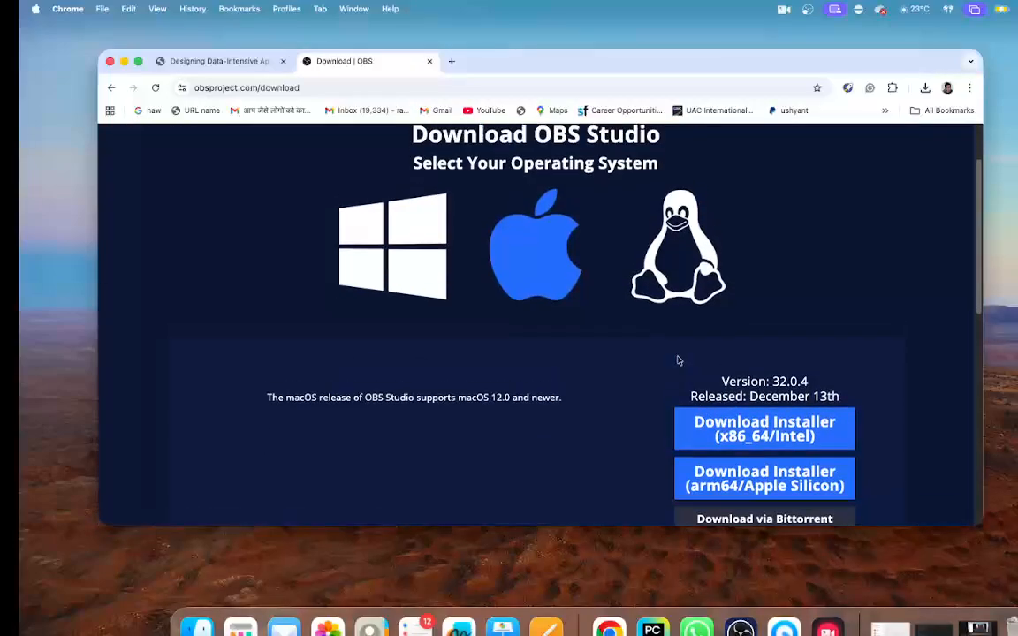
scroll(678, 359, down, 2)
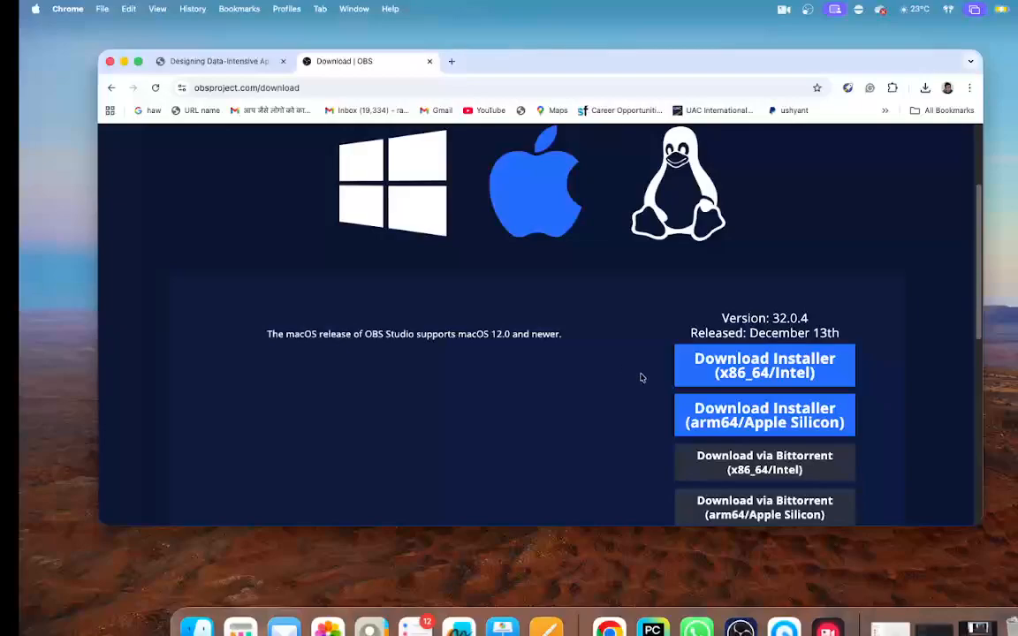
scroll(643, 377, down, 1)
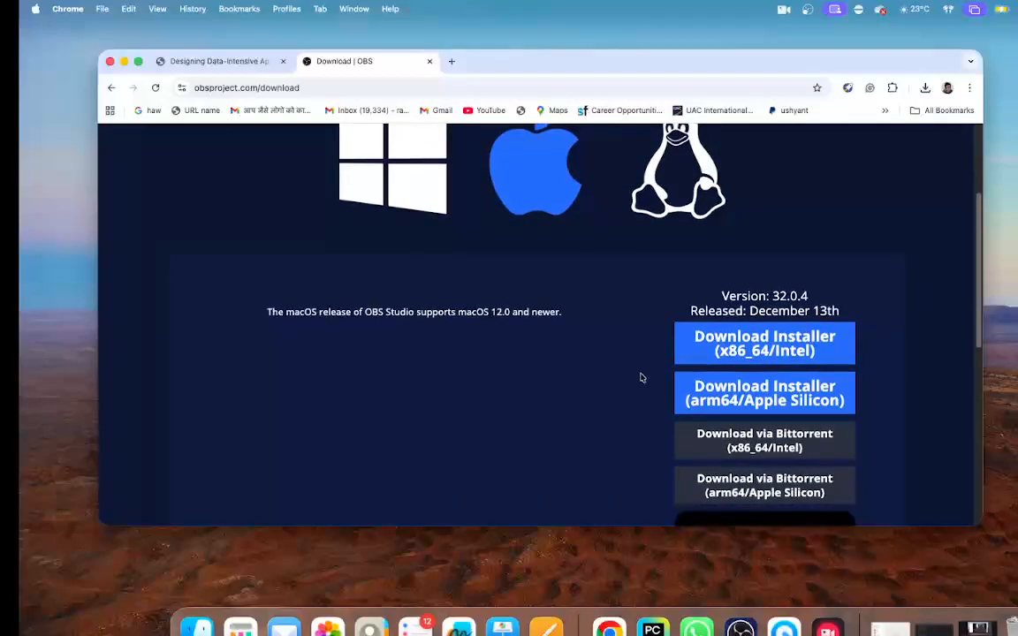
click(736, 400)
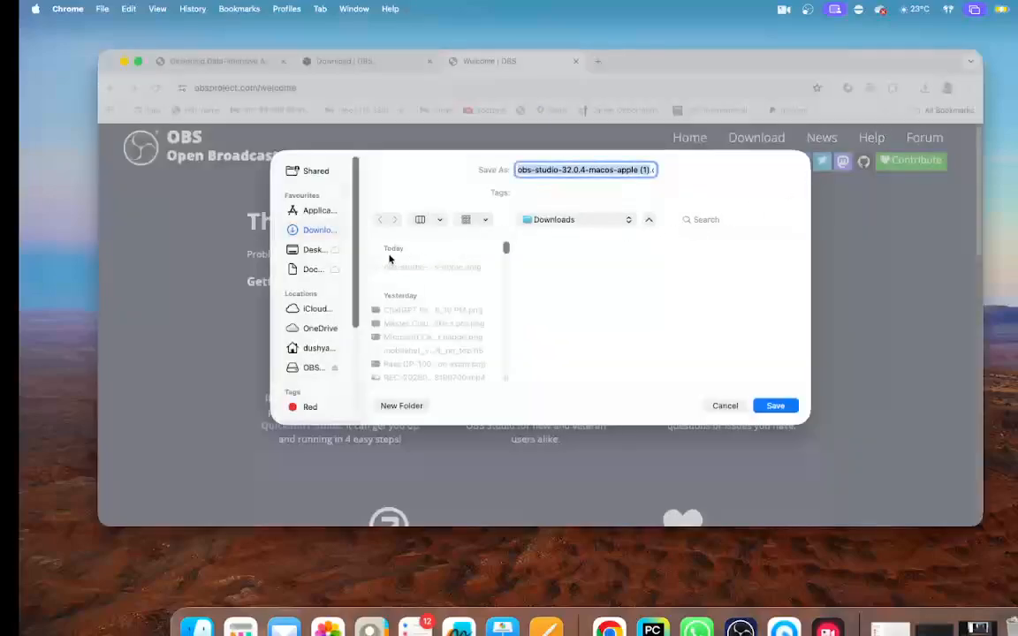
click(785, 407)
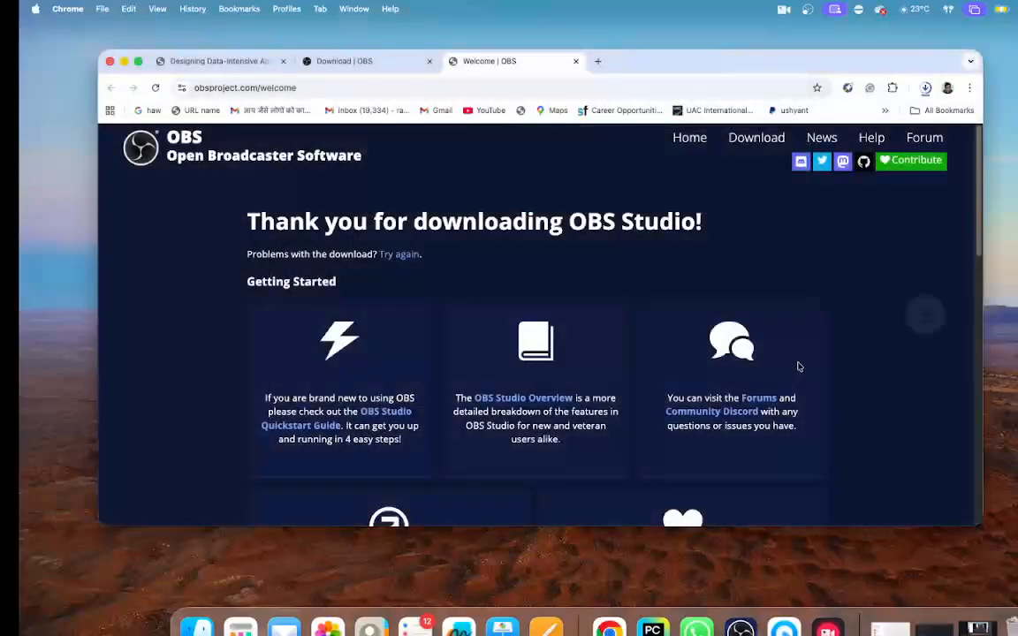
- Open the newly downloaded obs-studio-32.0.4-macos-apple (1).dmg installer and clear the running OBS window out of the way
click(926, 89)
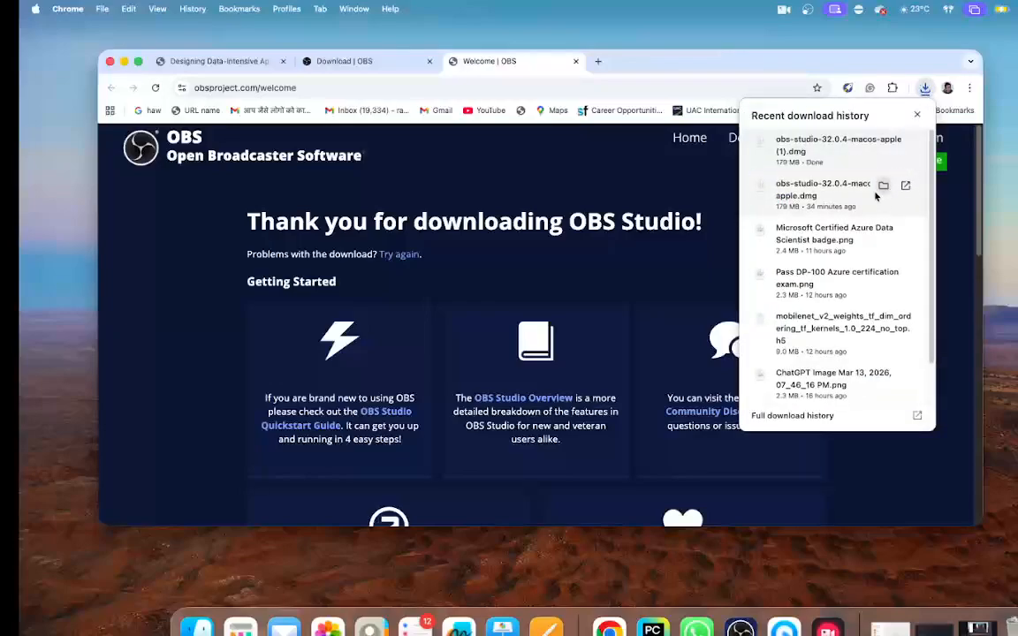
click(812, 145)
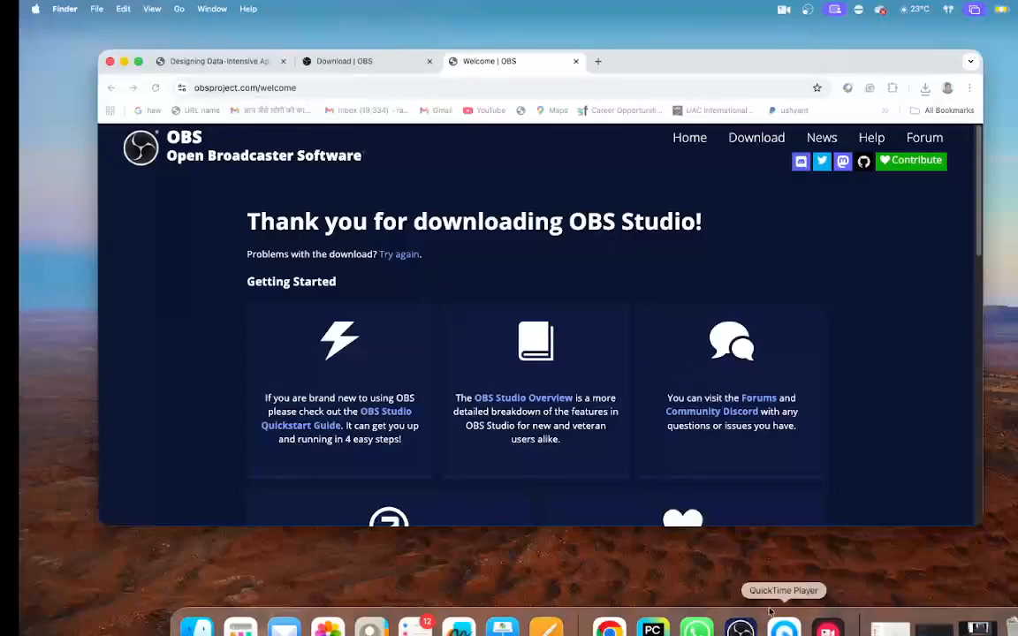
click(740, 629)
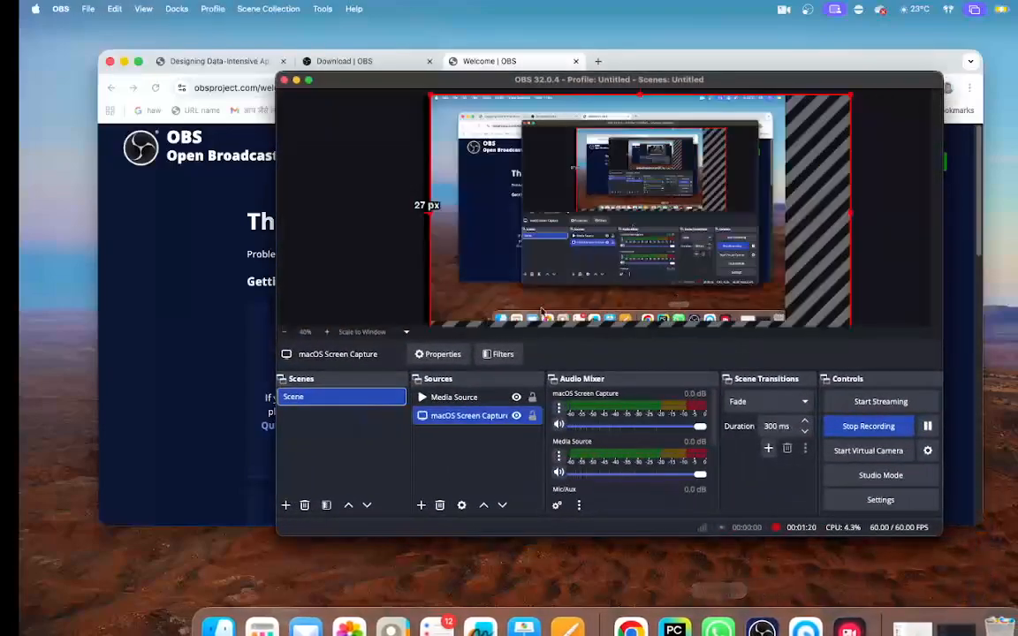
click(296, 81)
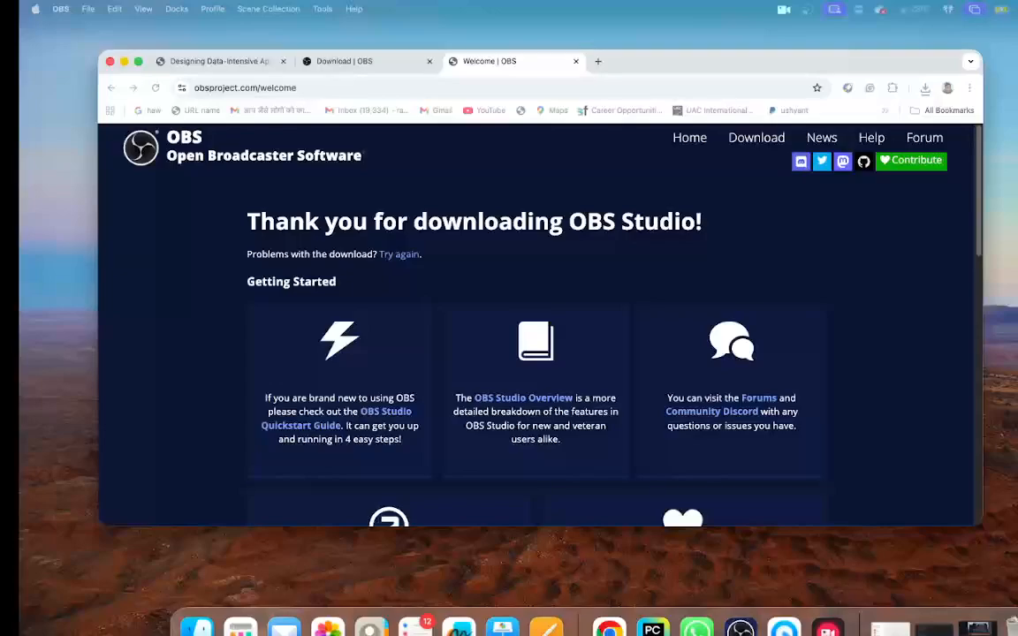
drag(484, 227, 723, 245)
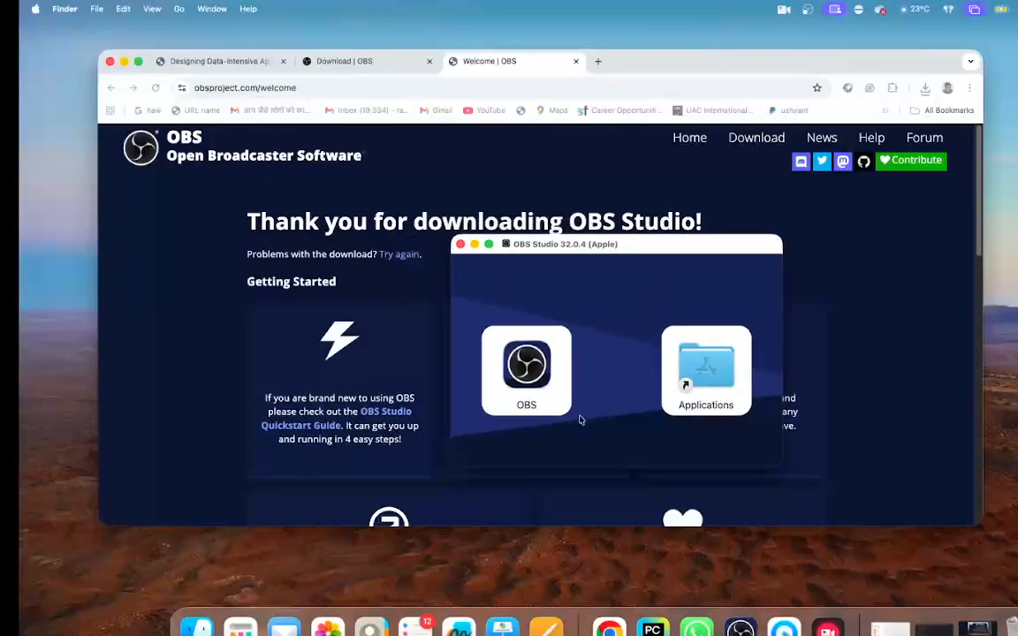
- Try to install OBS into the Applications folder, replacing the existing copy, and close the installer window
drag(471, 359, 710, 380)
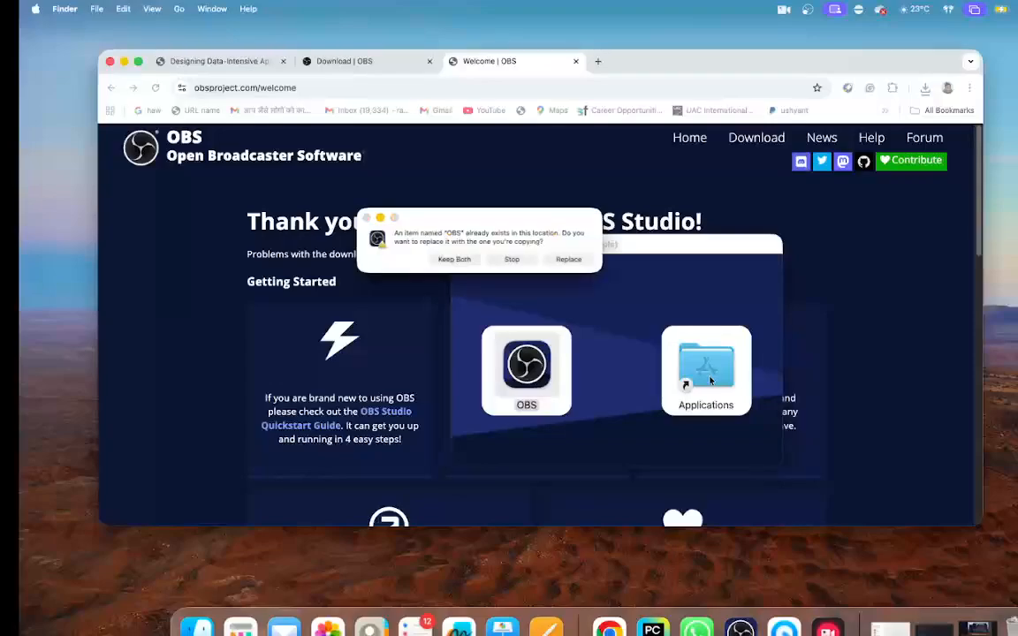
click(570, 260)
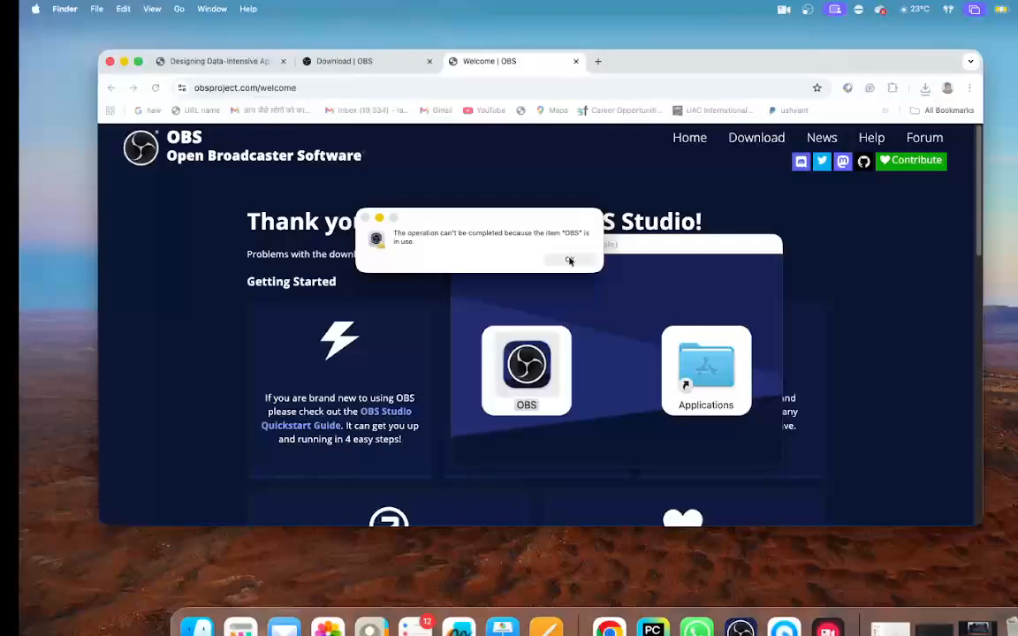
click(570, 260)
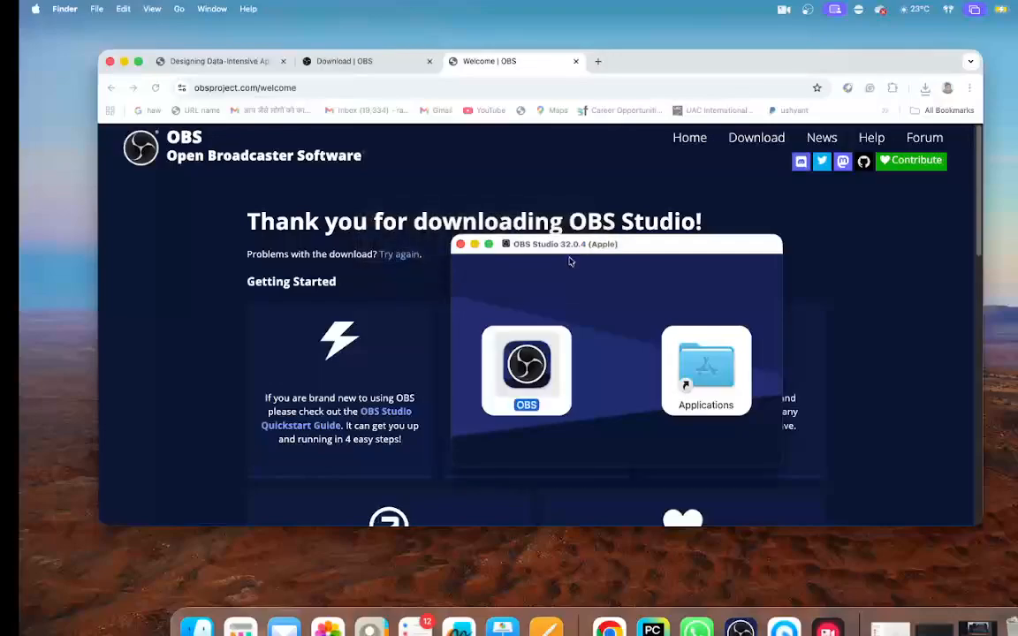
click(461, 245)
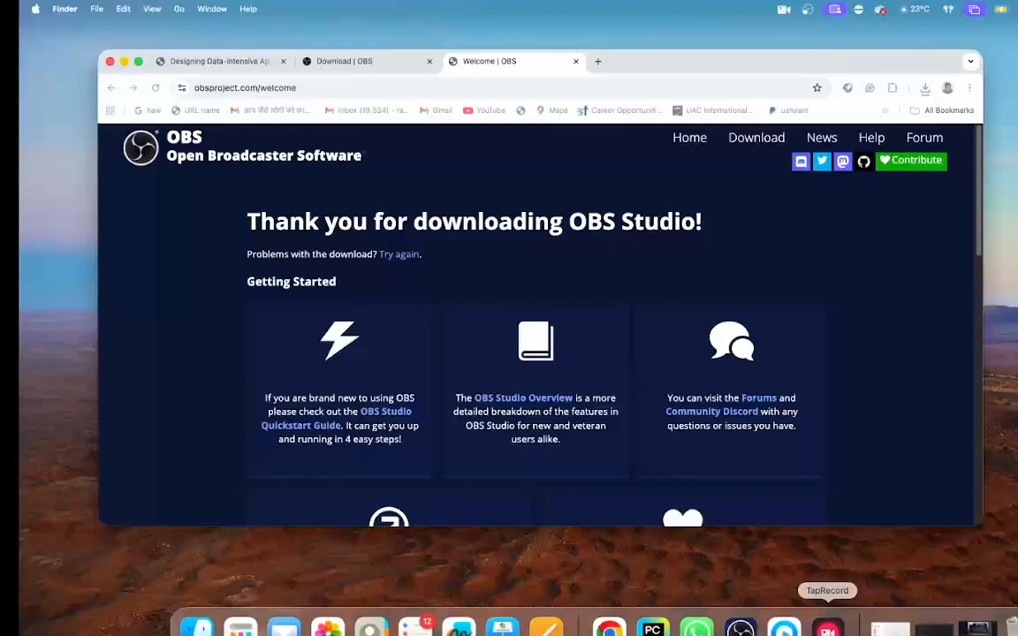
- Quit the TapRecord application
right_click(829, 624)
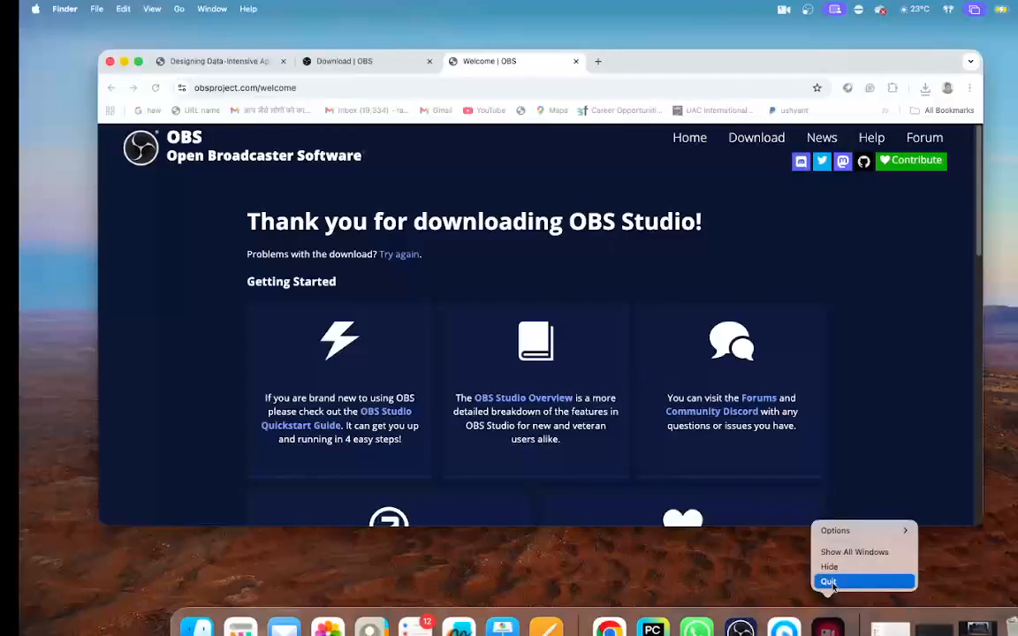
click(827, 582)
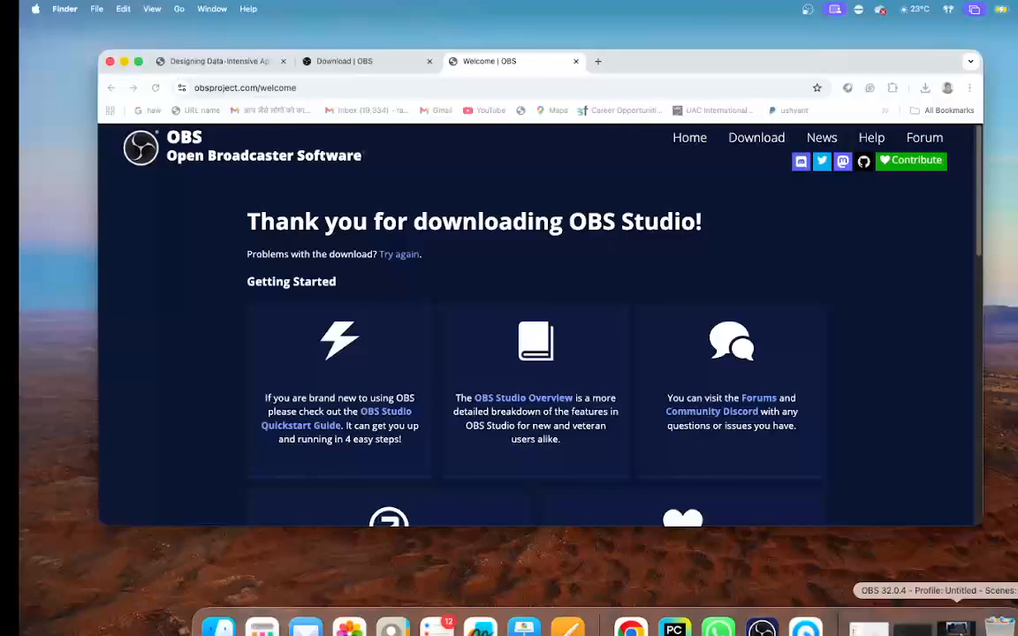
- Restore the minimised OBS window and view the source types that can be added to the scene
click(957, 627)
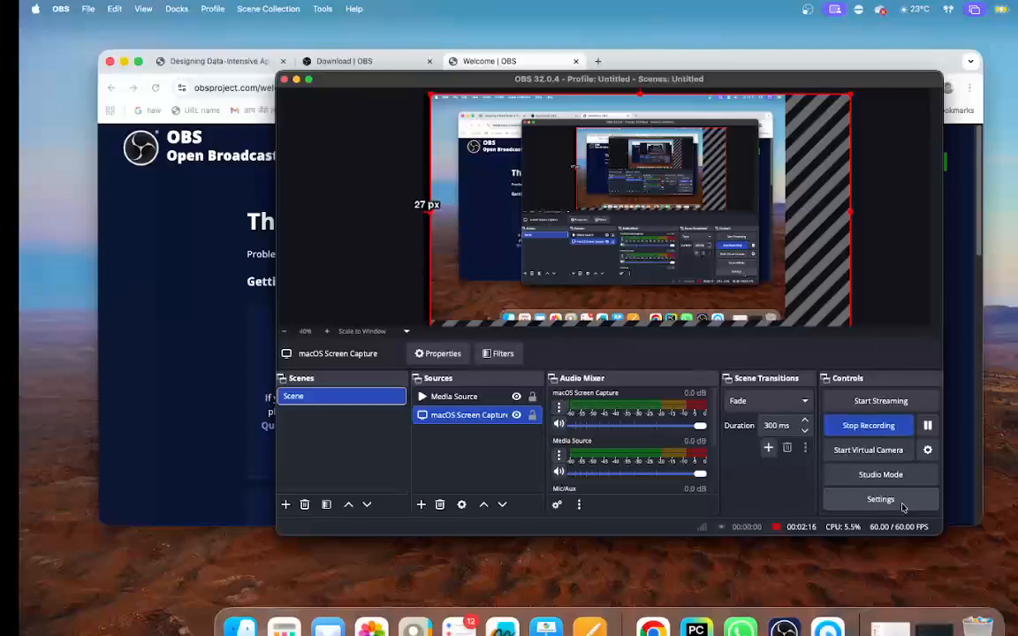
click(421, 506)
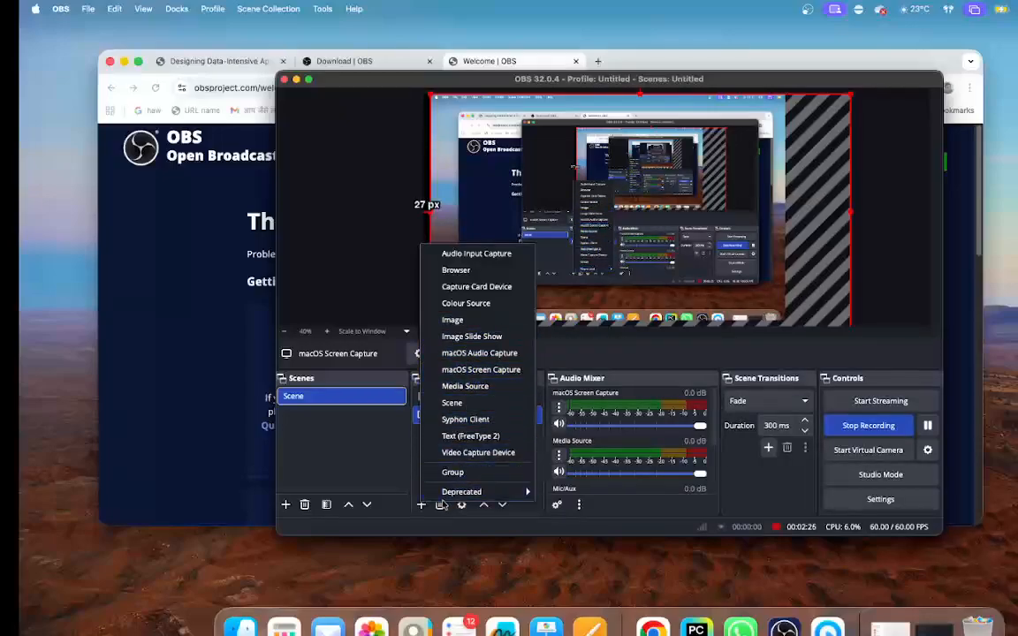
click(409, 518)
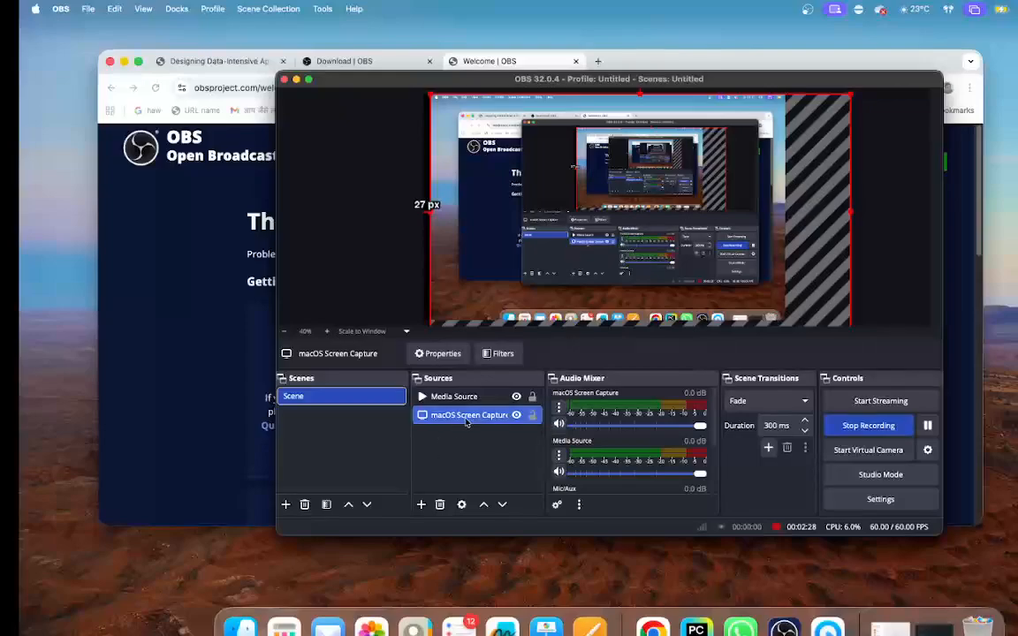
- Set the capture method of the macOS Screen Capture source to Display Capture and accept its properties
click(436, 354)
click(535, 290)
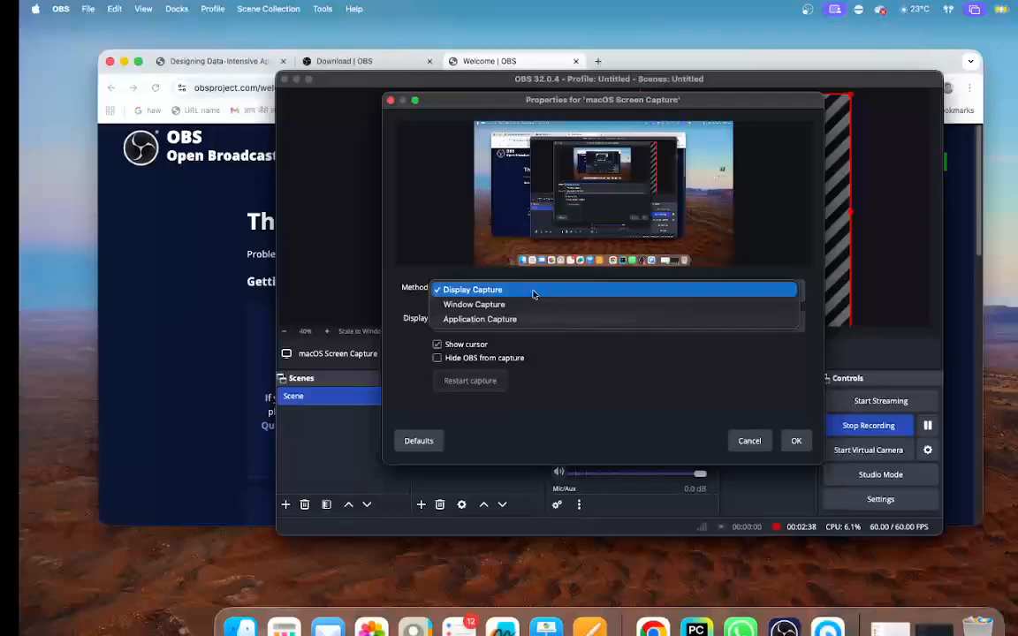
click(534, 292)
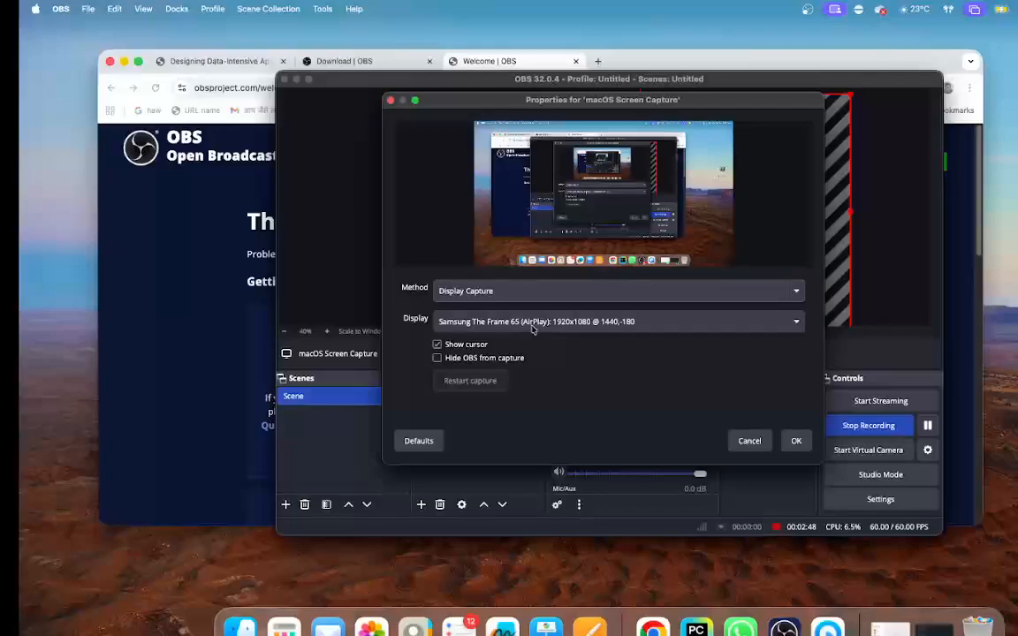
click(797, 440)
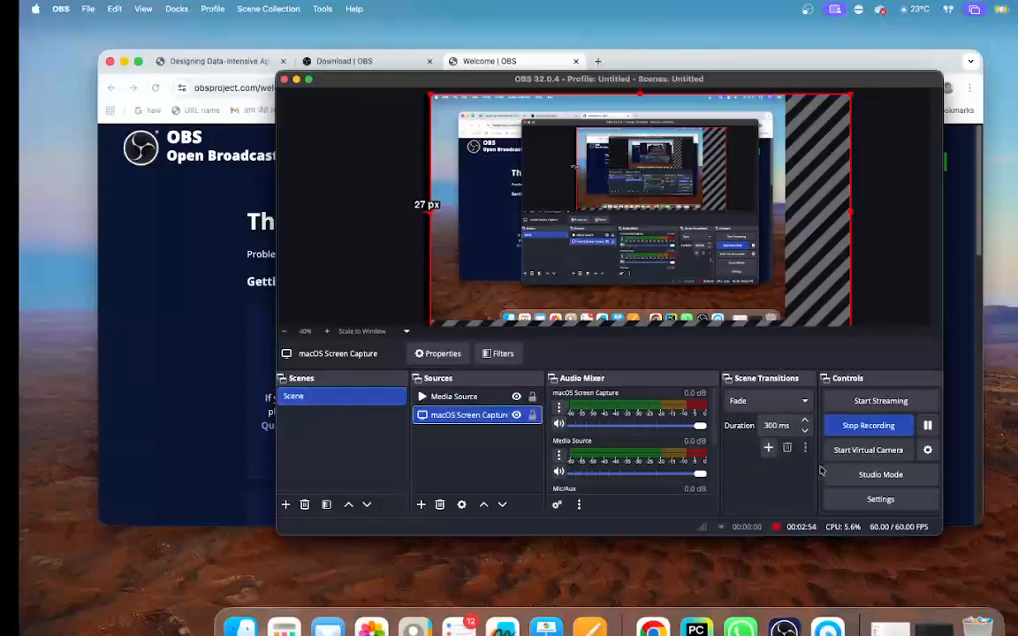
- Open the OBS settings and examine the video resolution options and the recording path, quality and format in the output options
click(886, 501)
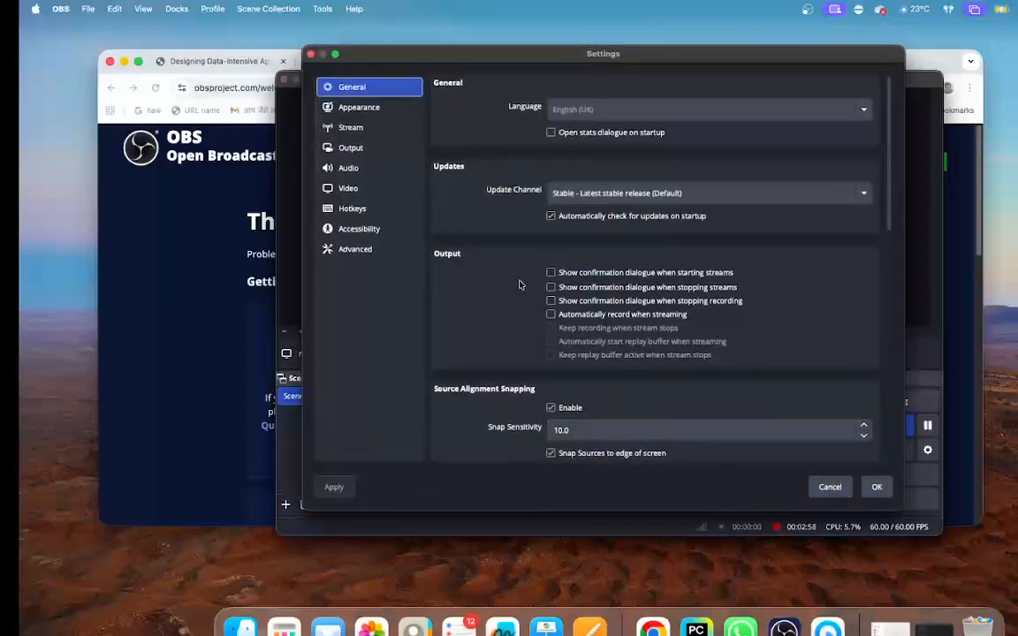
click(351, 187)
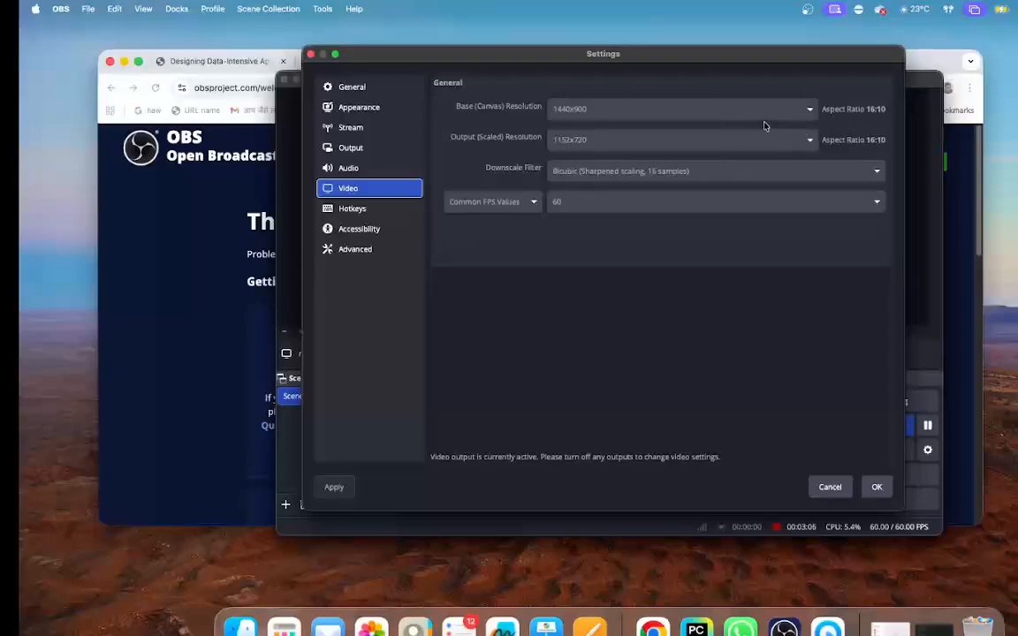
click(358, 149)
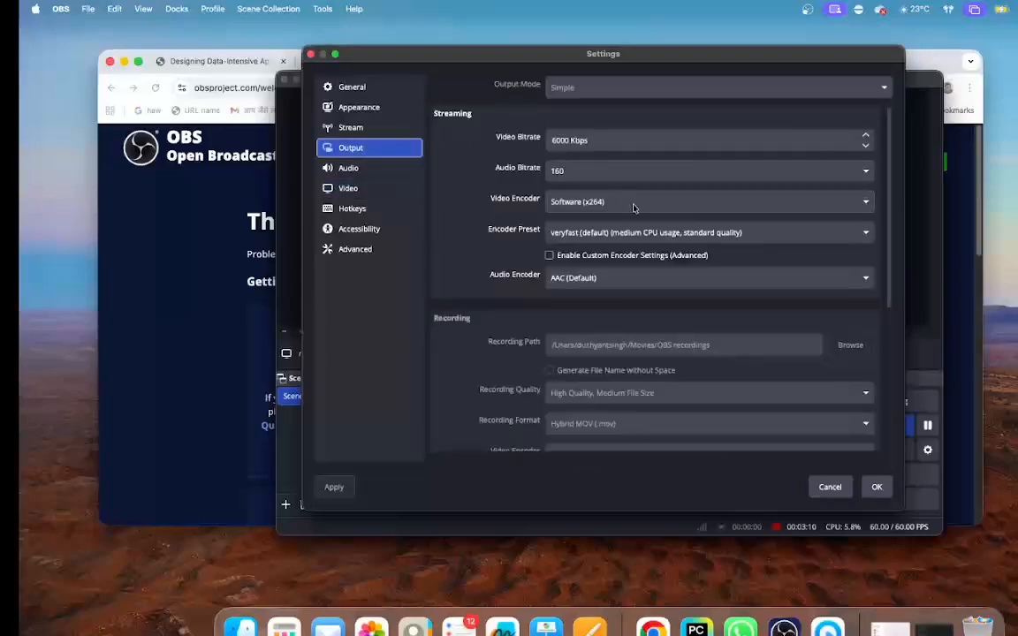
scroll(709, 302, down, 3)
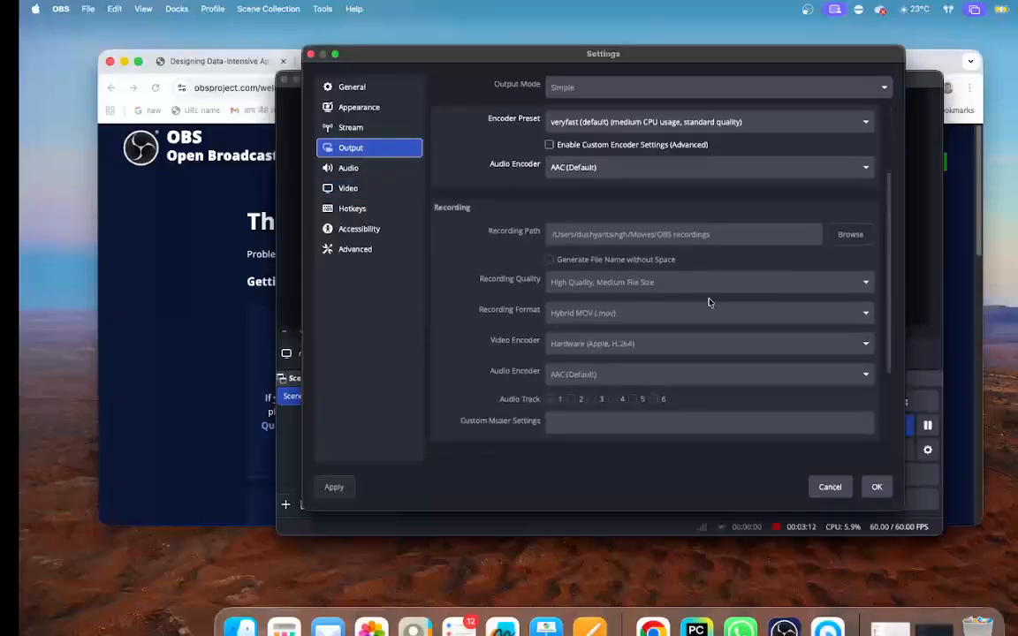
scroll(709, 302, down, 3)
scroll(709, 302, up, 3)
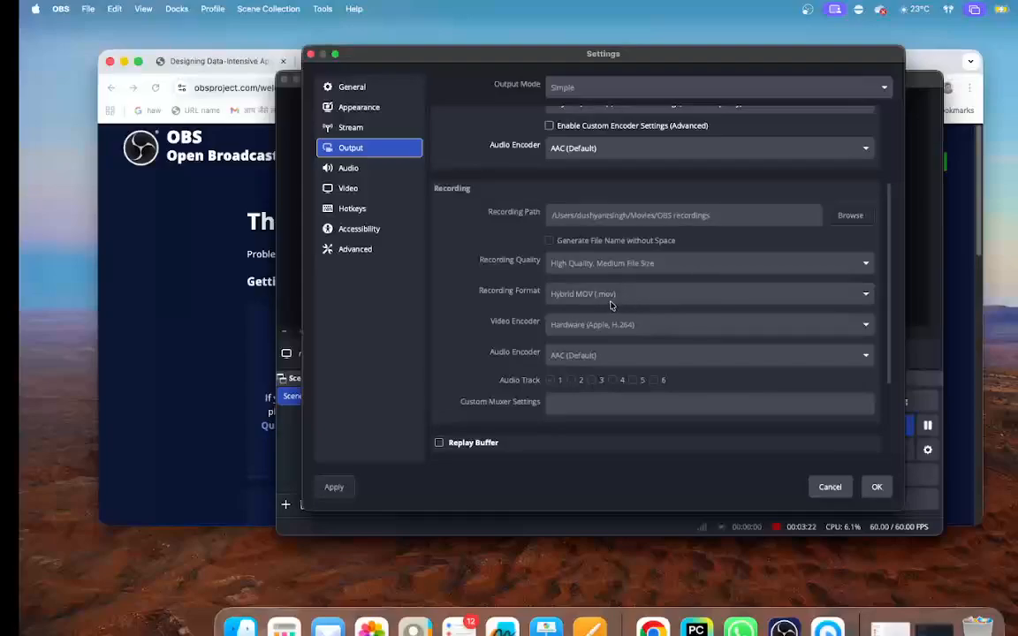
- Examine the recording encoder and audio track options in the output settings, and the global audio devices in the audio settings
scroll(608, 304, down, 3)
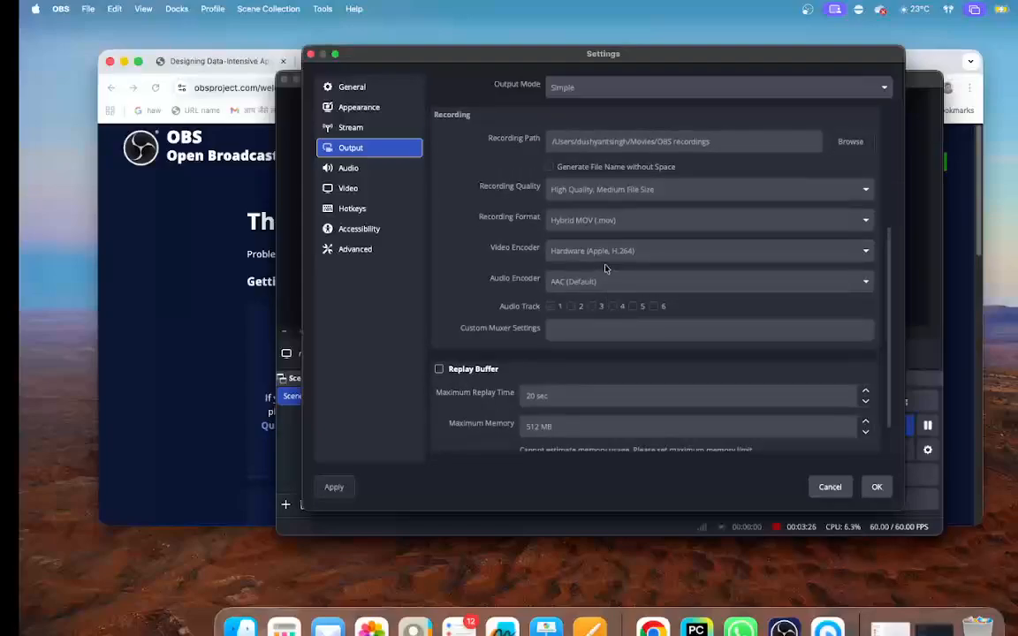
scroll(610, 293, up, 4)
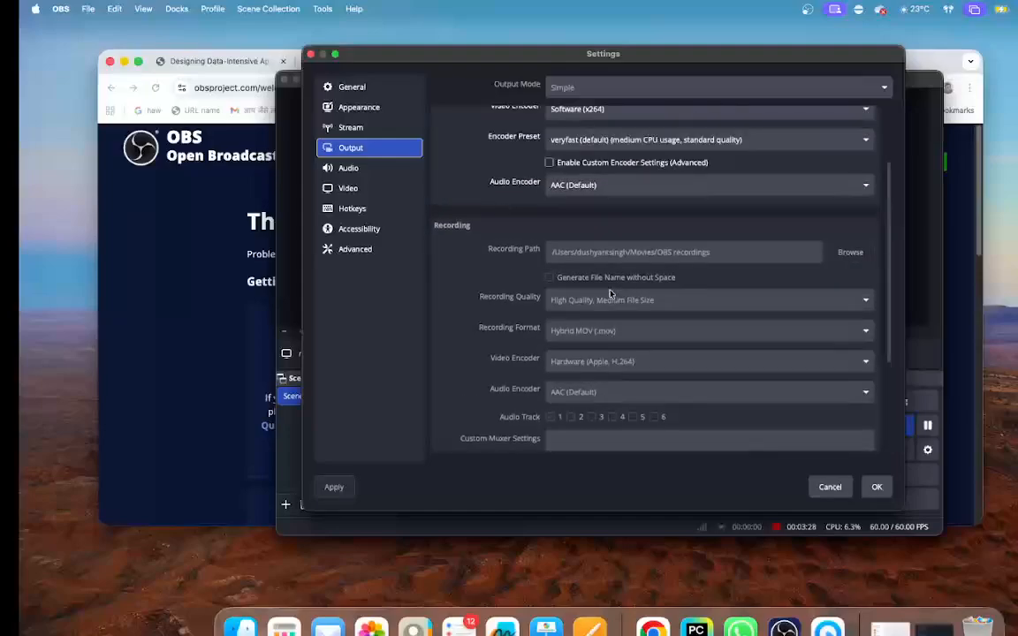
scroll(610, 293, down, 4)
scroll(609, 293, up, 5)
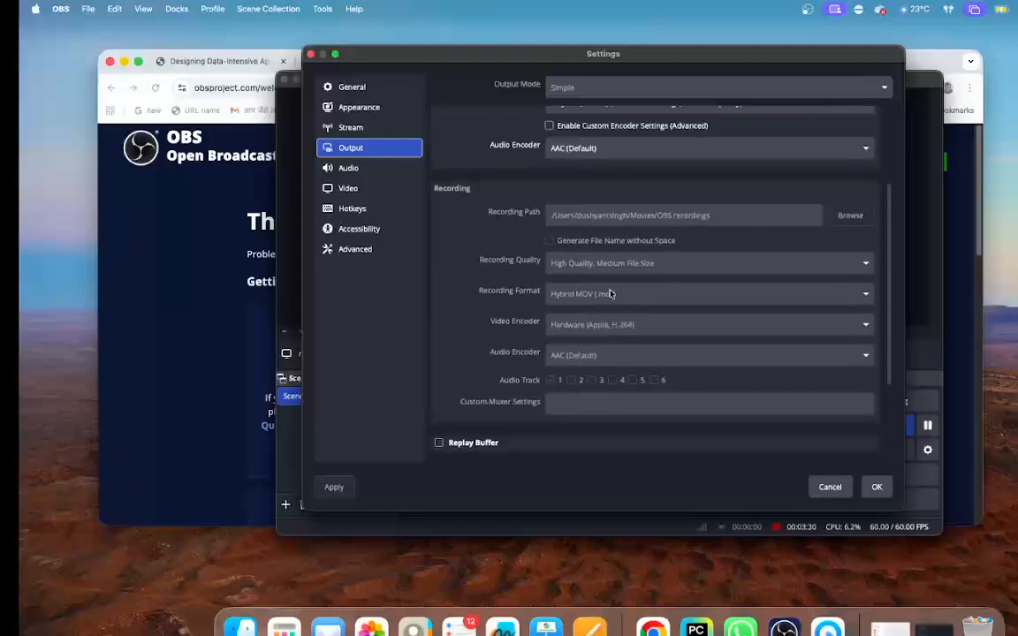
click(370, 170)
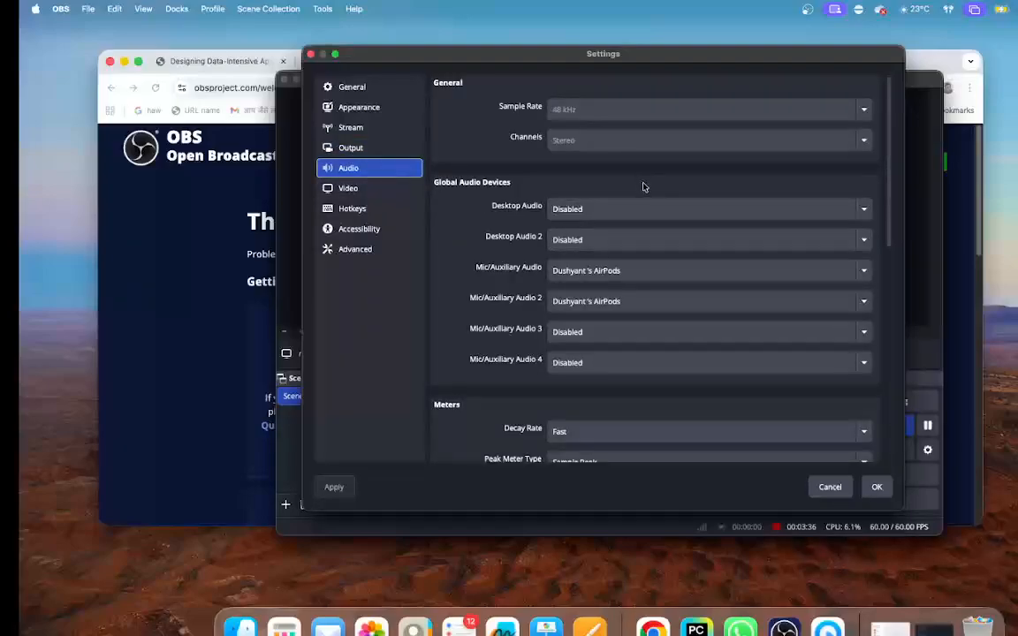
scroll(644, 187, down, 3)
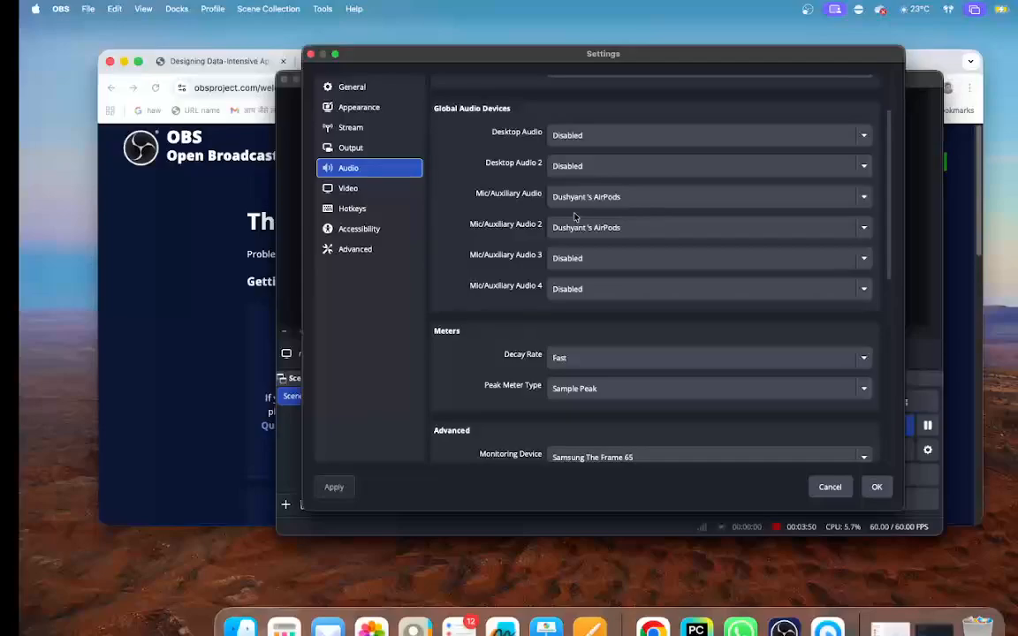
scroll(619, 310, down, 2)
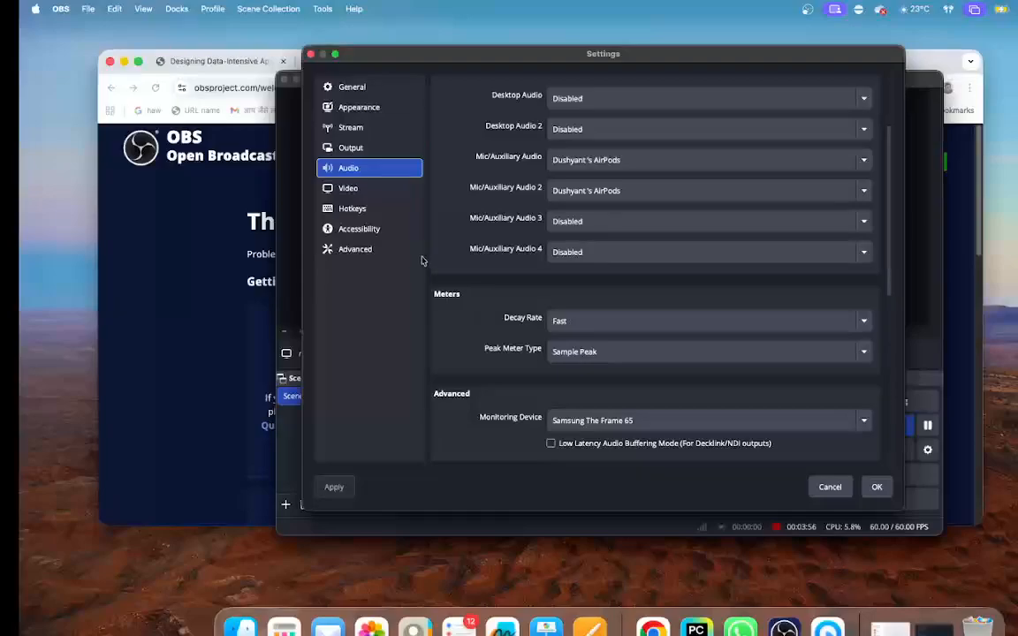
- Review the advanced, general and stream settings, and close the settings without changing anything
click(375, 251)
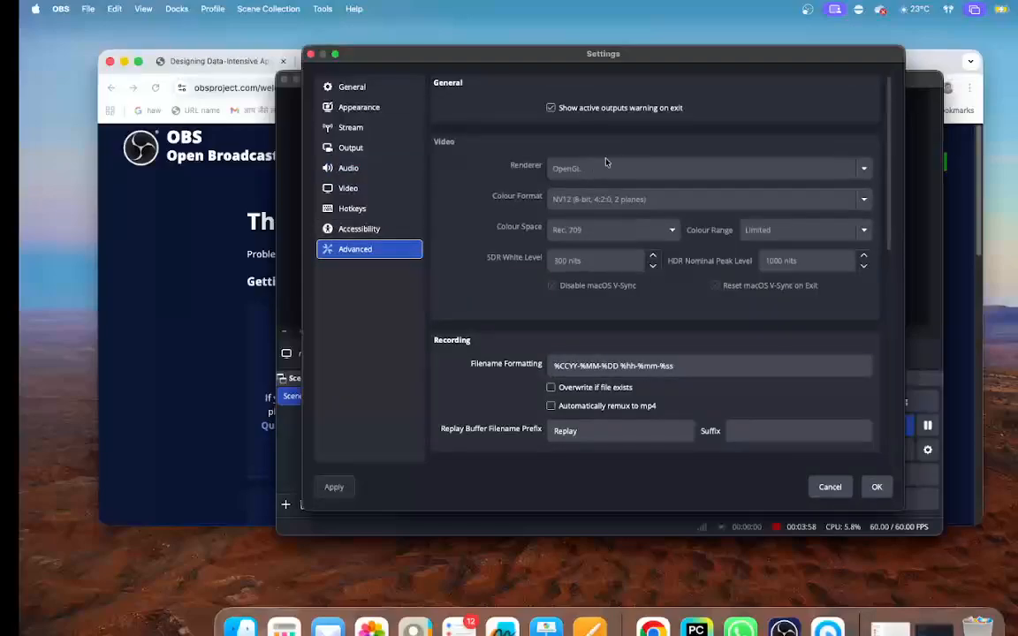
scroll(659, 281, down, 3)
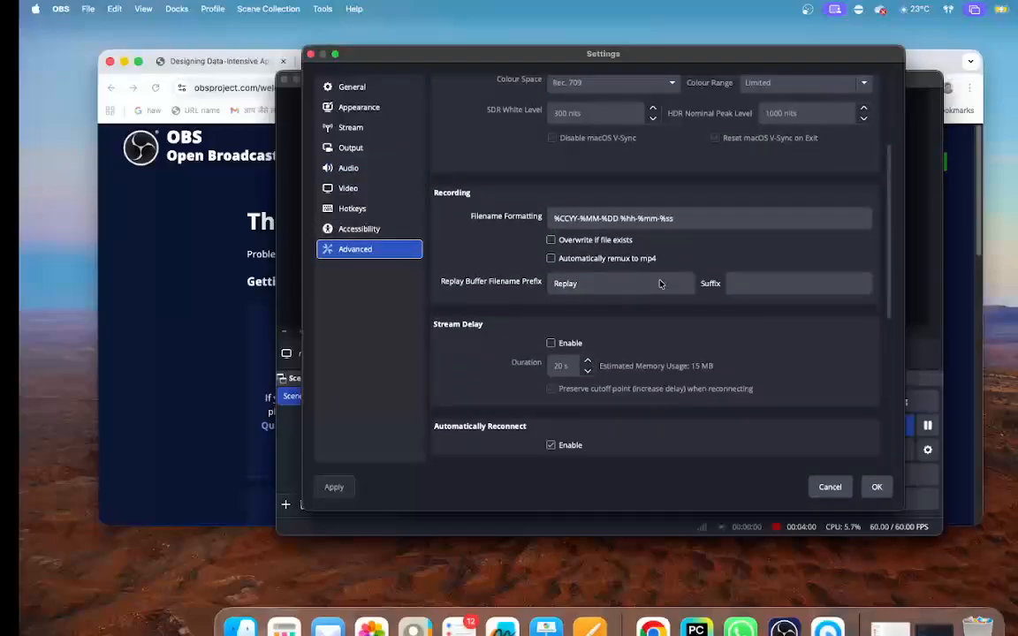
scroll(659, 283, up, 3)
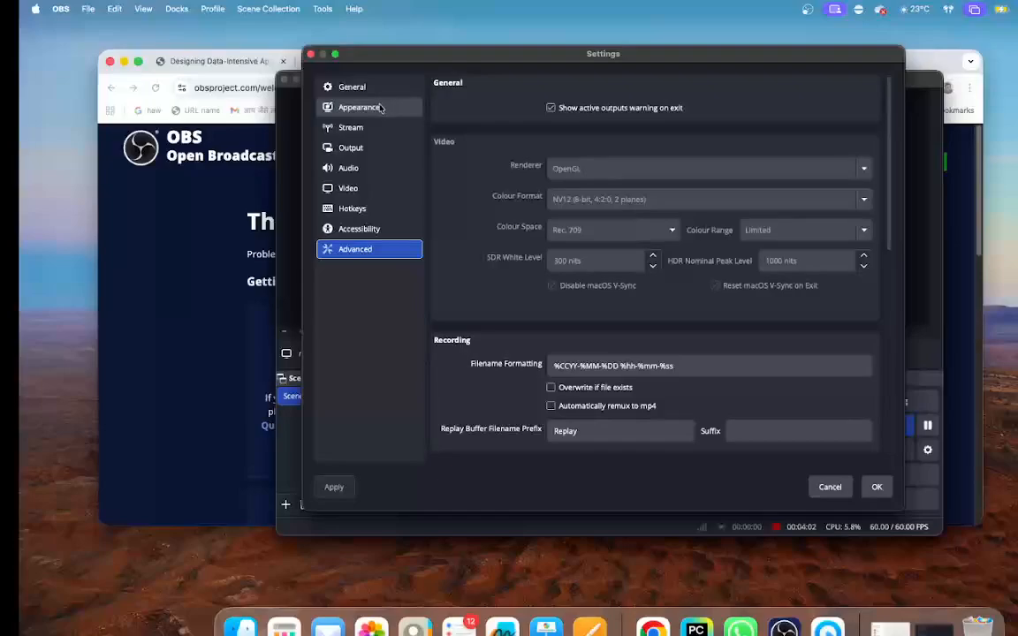
click(340, 85)
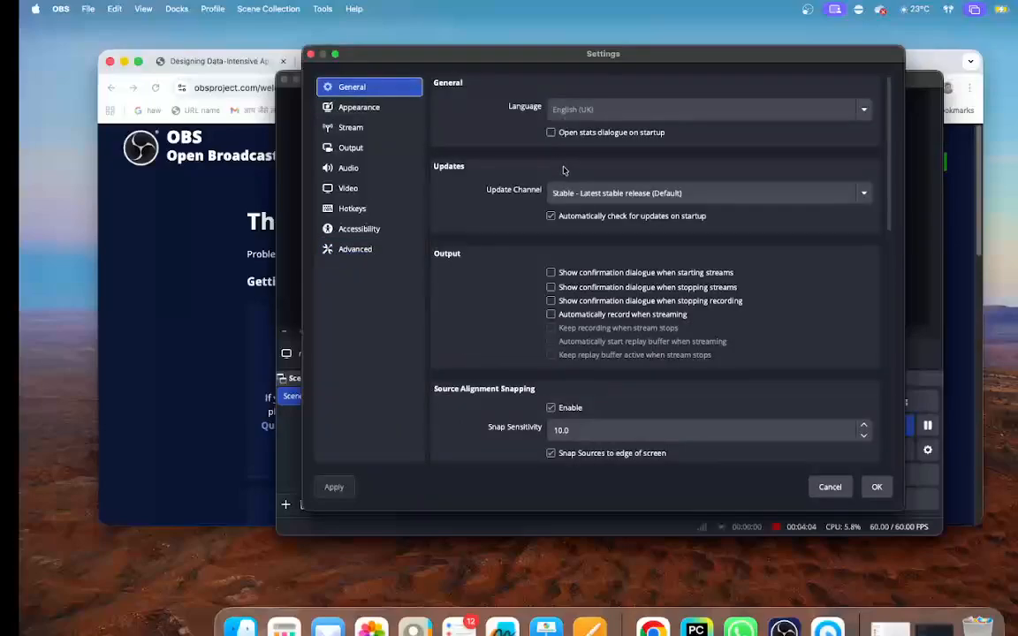
scroll(590, 209, down, 2)
scroll(667, 230, down, 3)
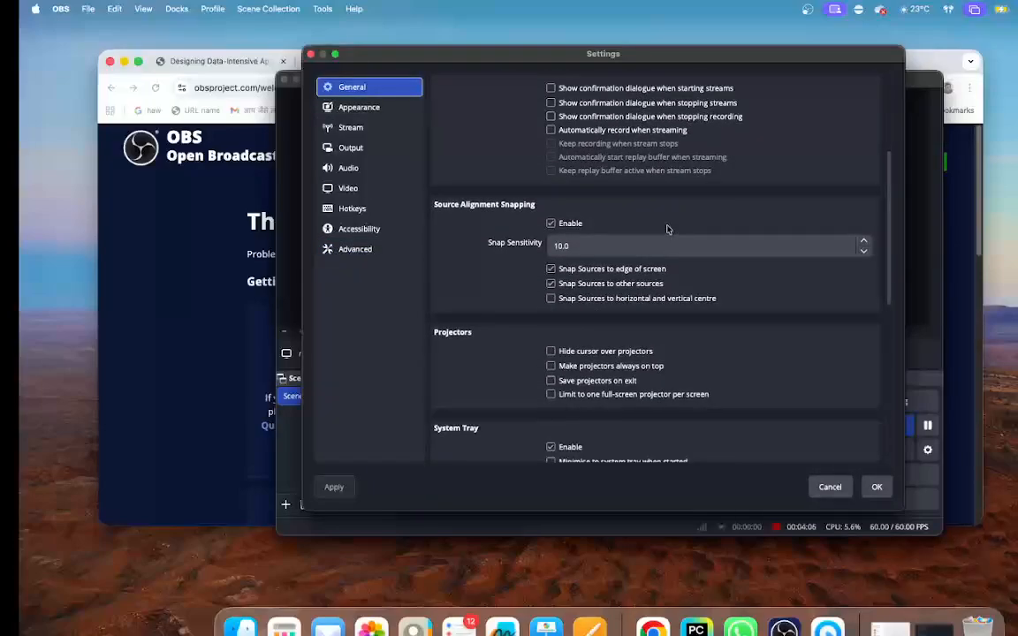
scroll(668, 230, down, 3)
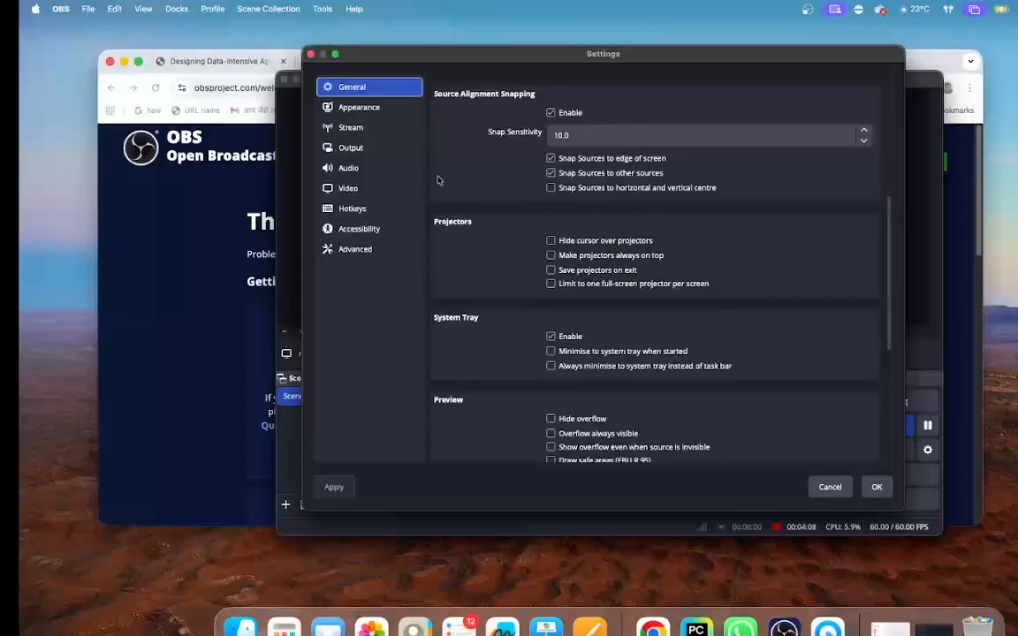
click(364, 131)
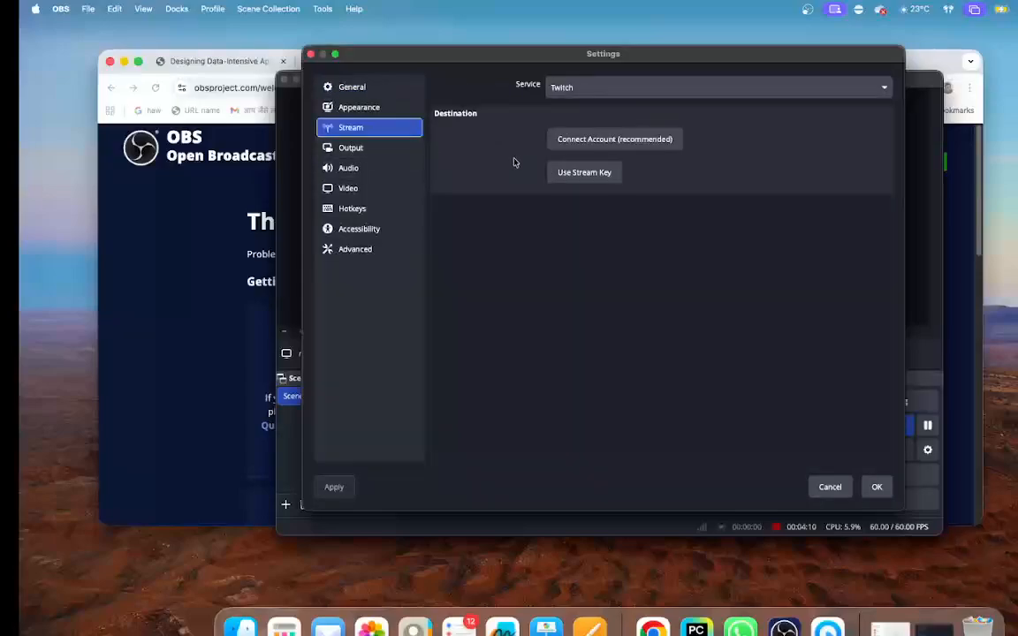
click(832, 488)
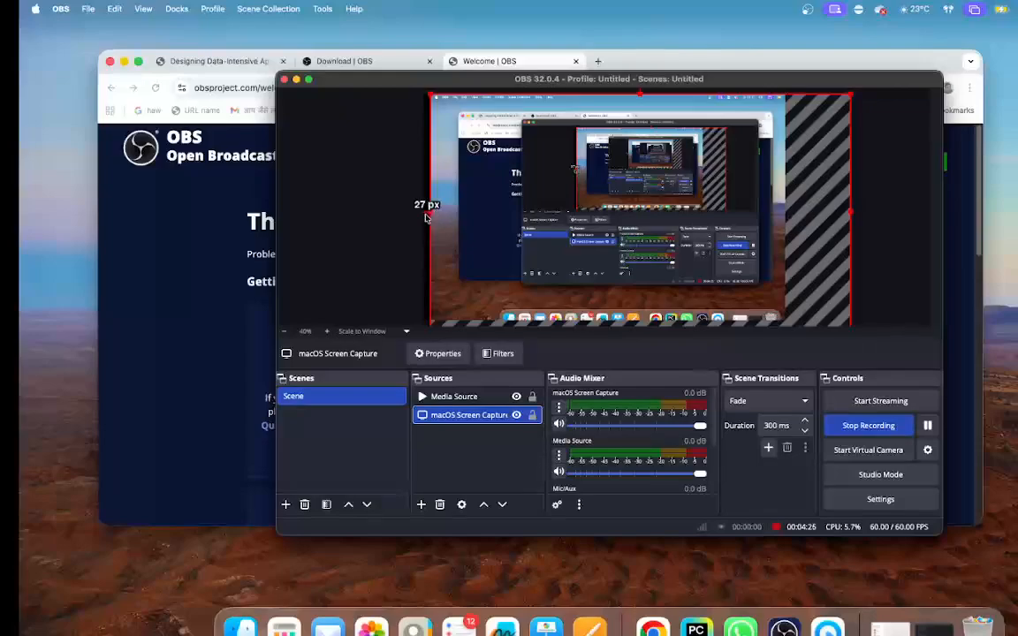
- Stretch the macOS Screen Capture source sideways in the preview and bring it back, and enlarge the OBS window to full screen and restore it
drag(425, 217, 378, 208)
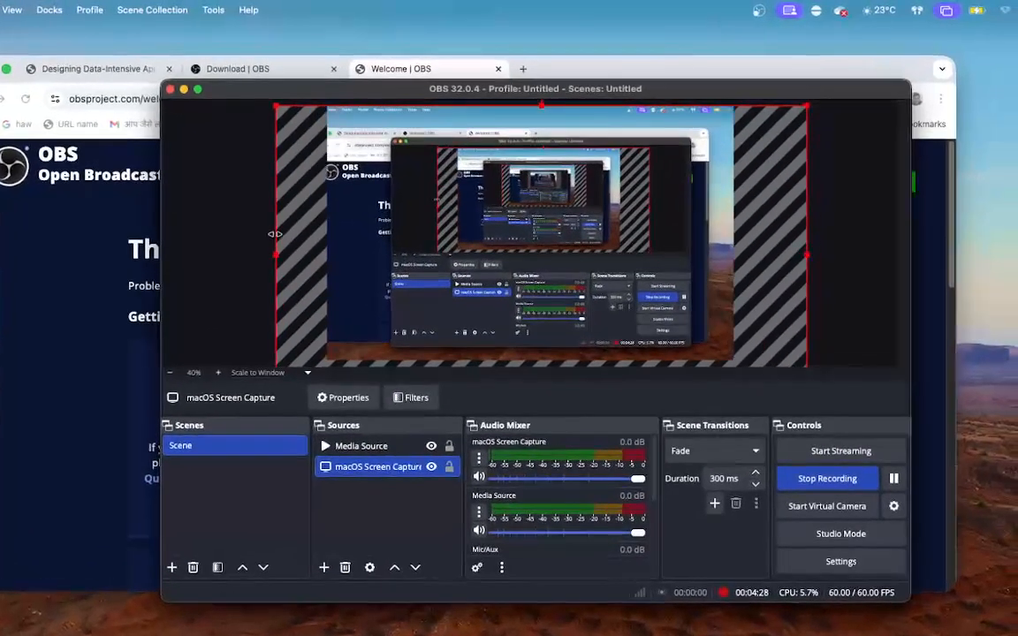
drag(275, 235, 378, 219)
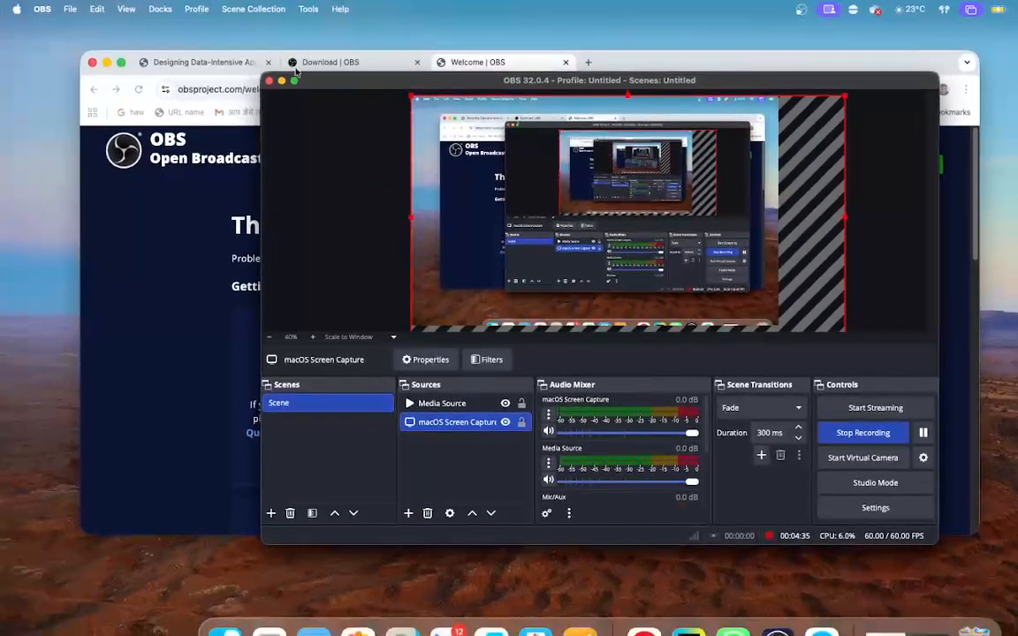
click(295, 80)
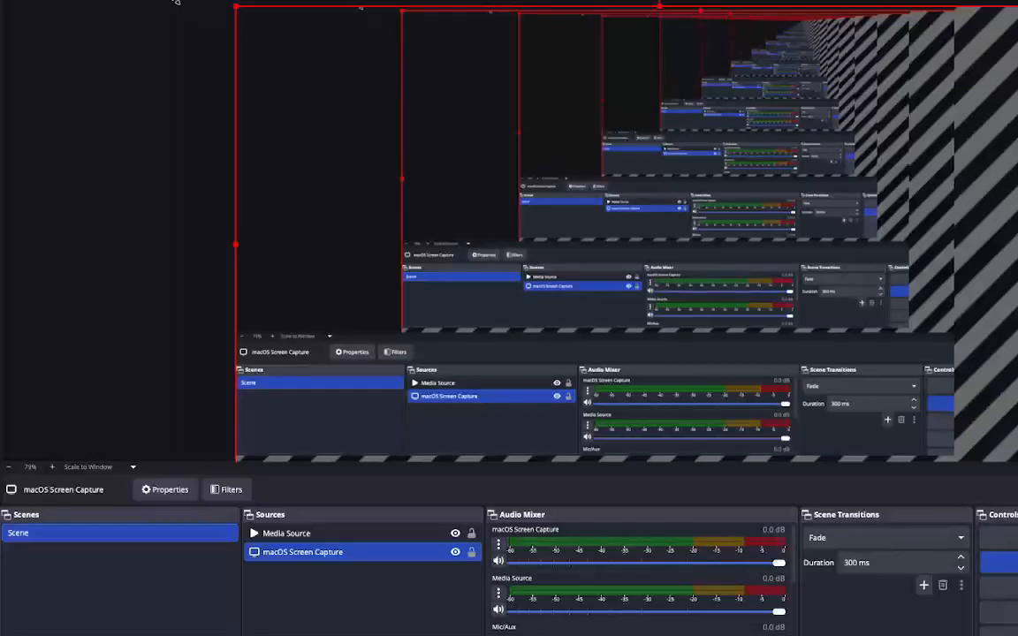
mouse_move(93, 24)
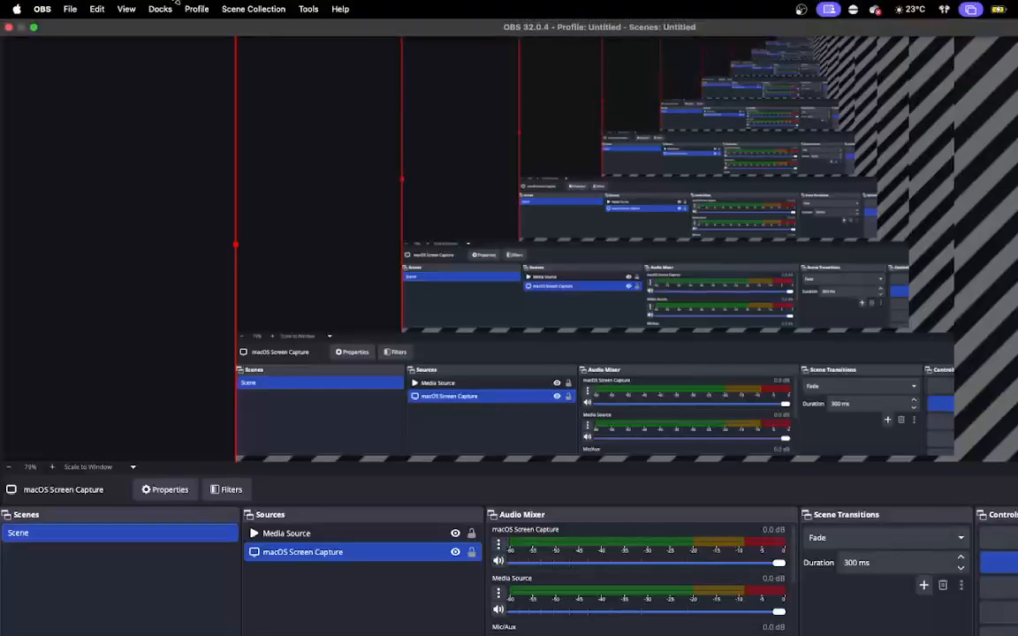
click(35, 28)
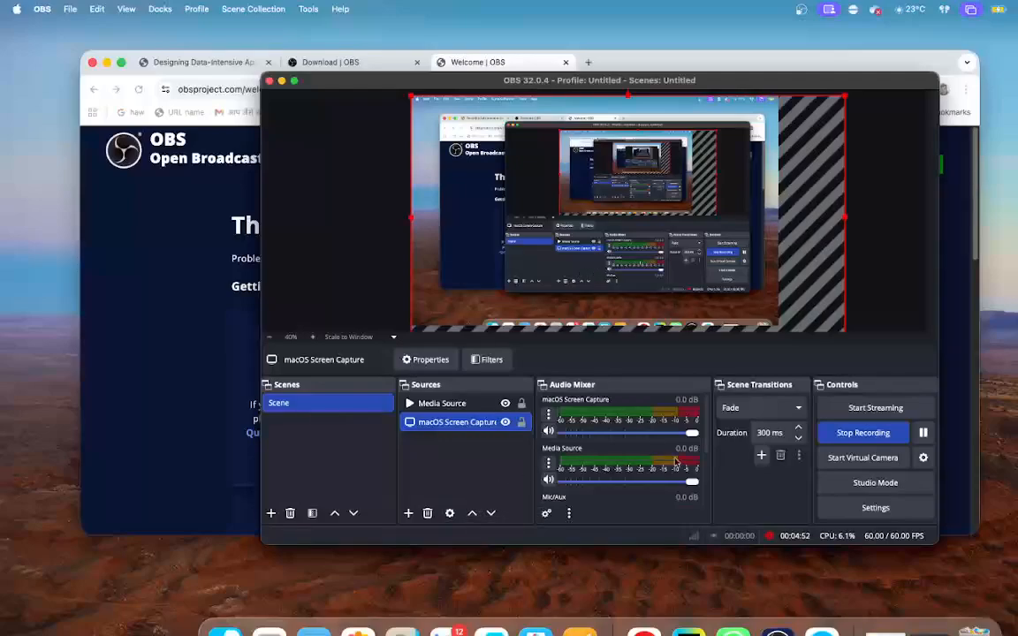
- Reopen the OBS settings and examine the streaming, recording and replay buffer options in the output settings
click(875, 508)
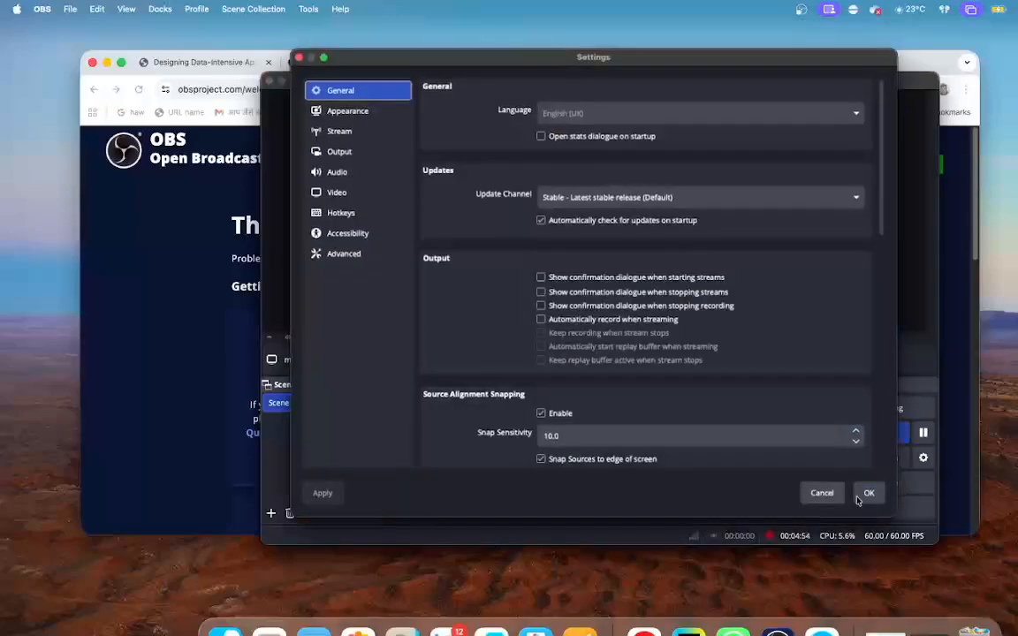
click(361, 152)
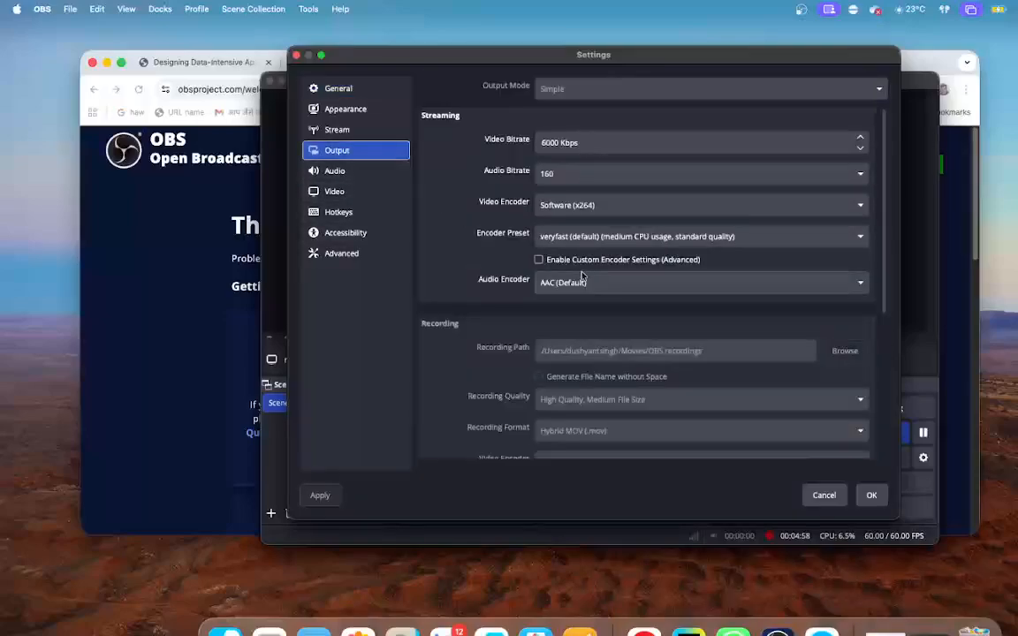
scroll(653, 321, down, 3)
scroll(653, 322, down, 1)
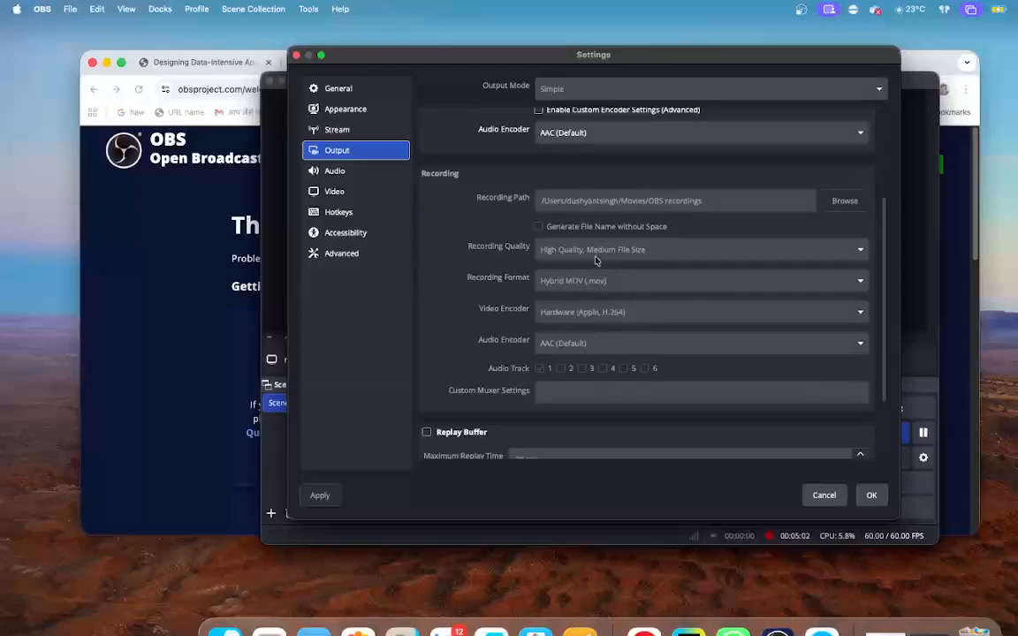
scroll(605, 305, down, 2)
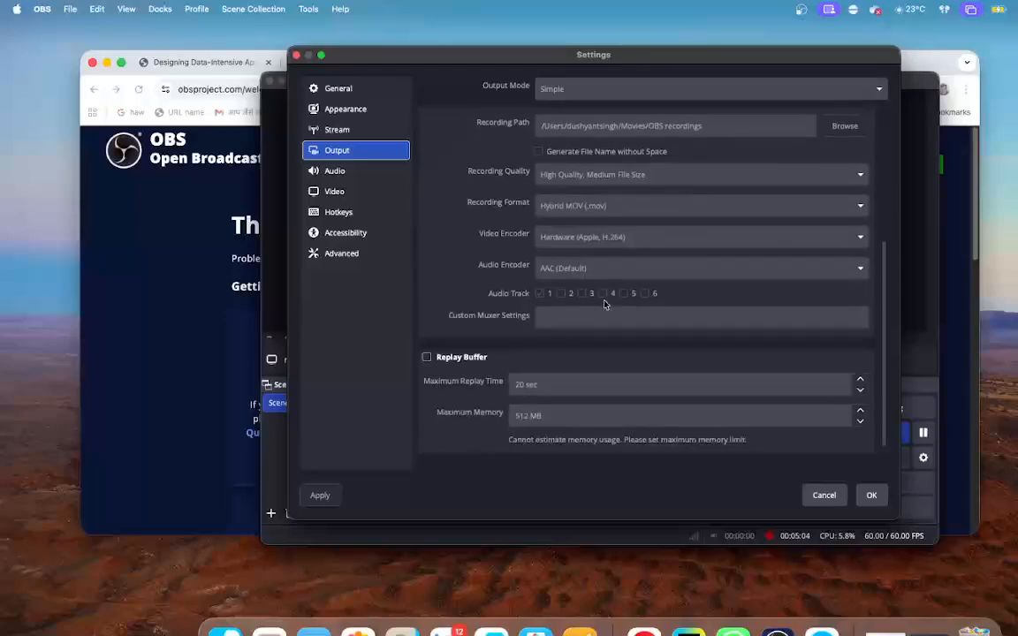
scroll(605, 305, down, 1)
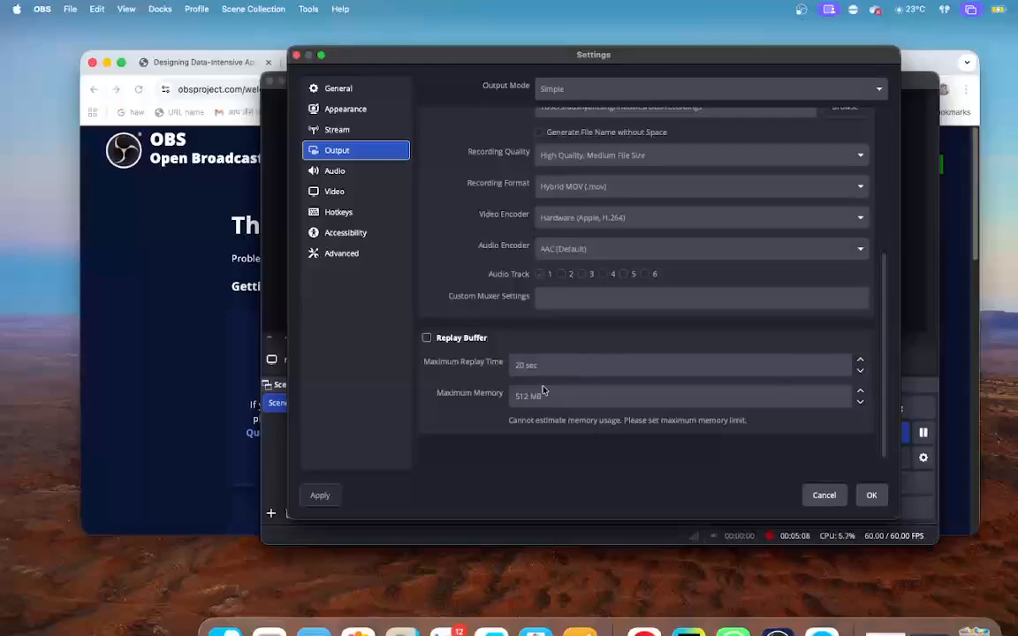
scroll(528, 380, up, 3)
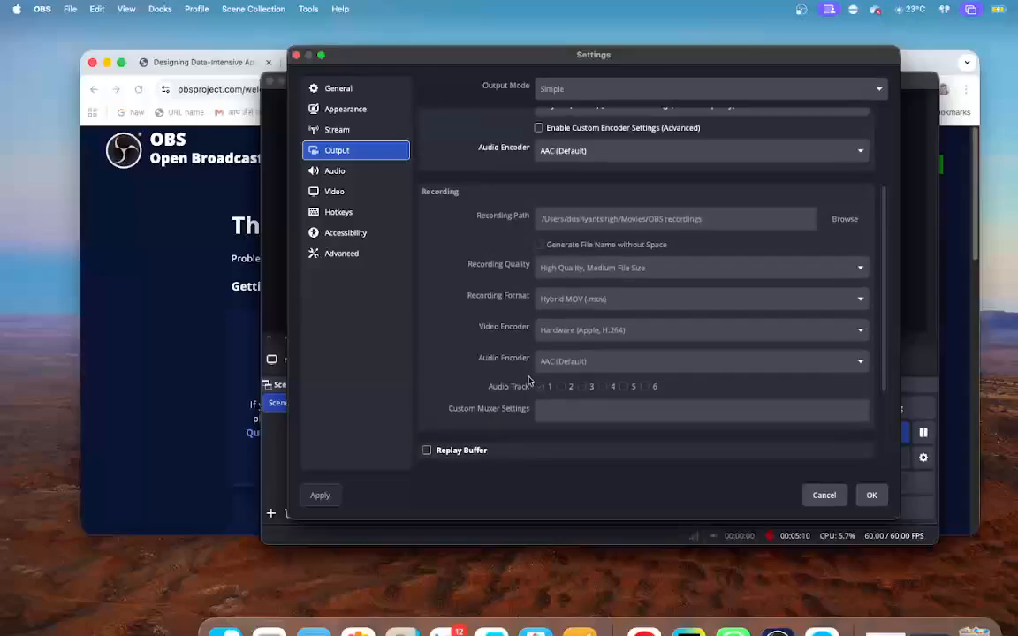
- View the advanced, accessibility and general settings, and close the settings window
click(354, 256)
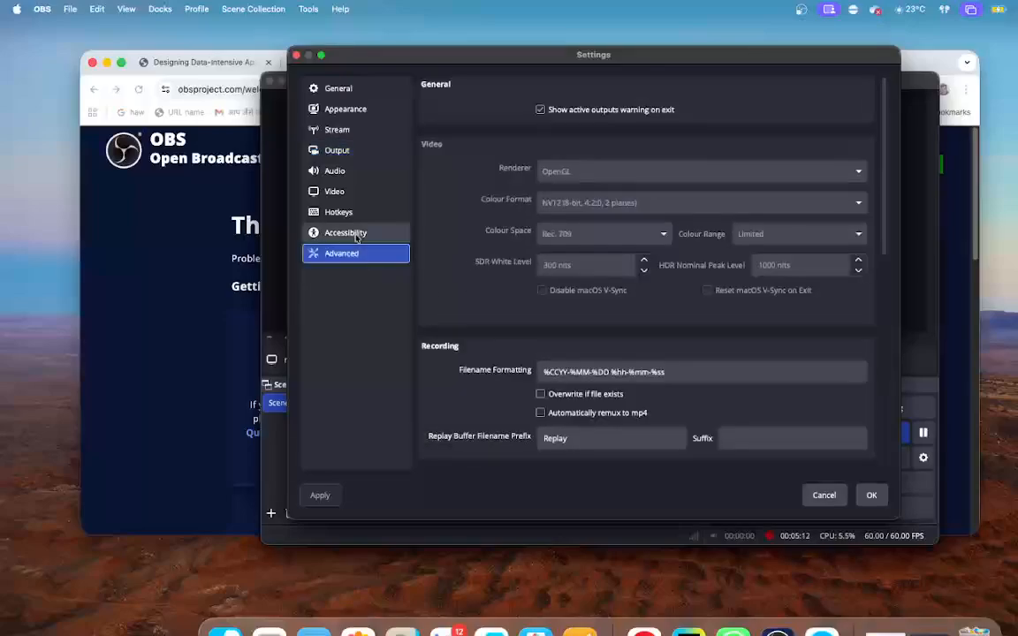
click(358, 235)
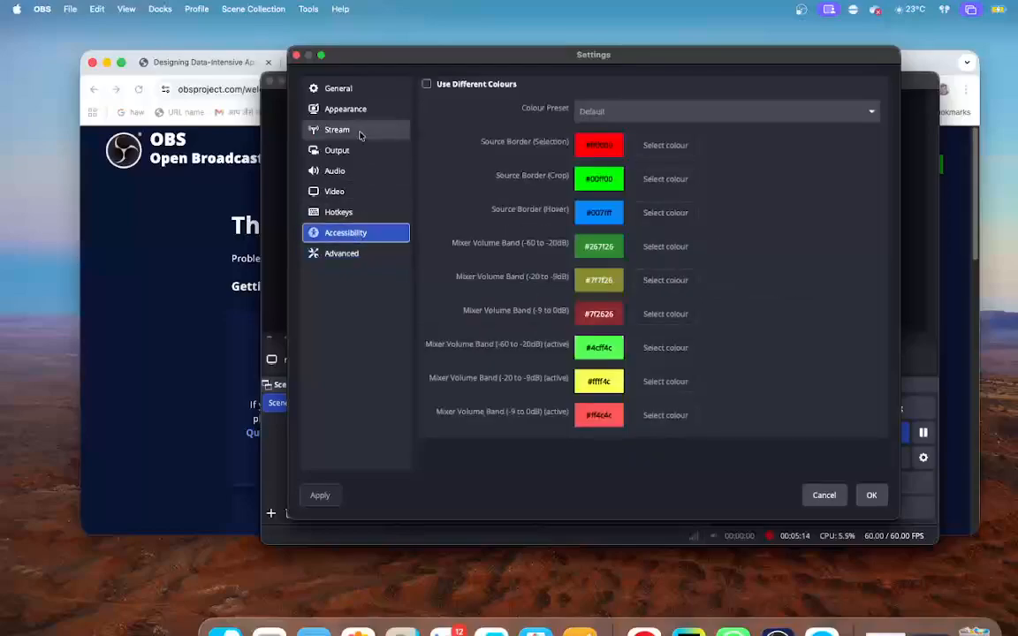
click(358, 93)
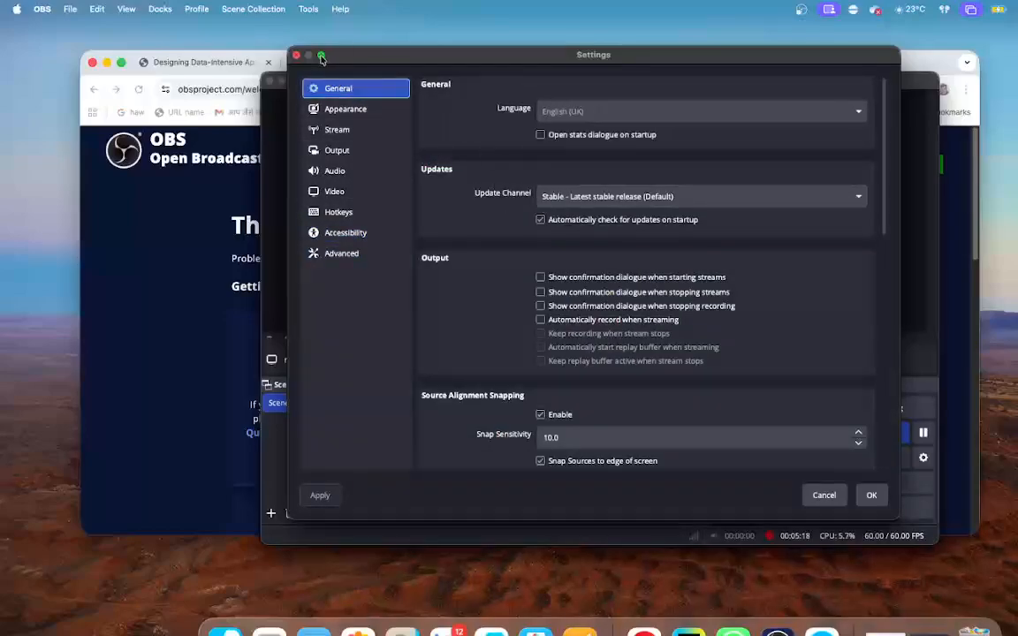
mouse_move(322, 57)
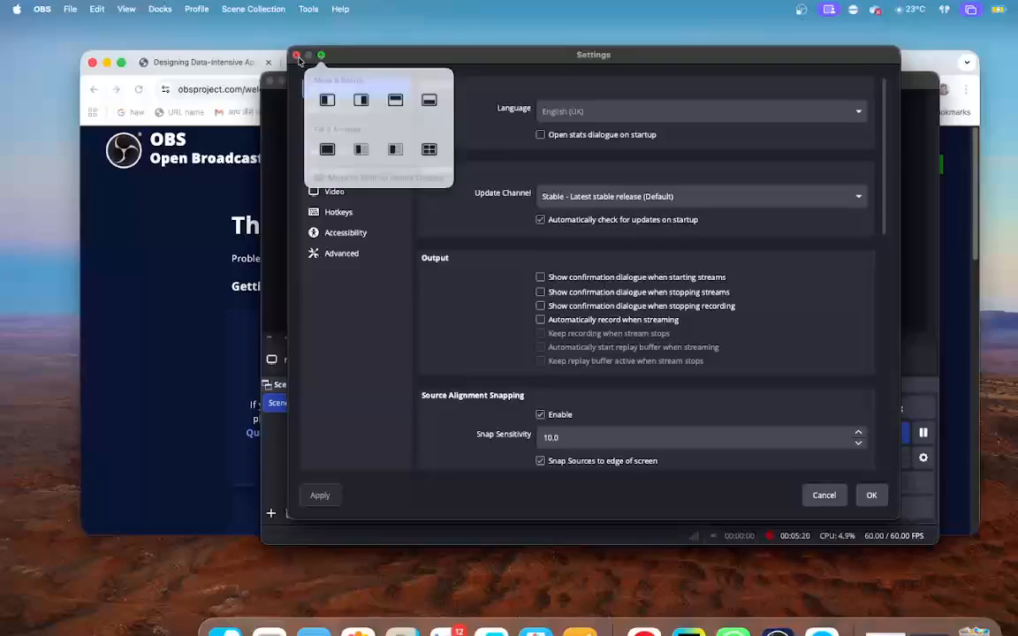
click(296, 54)
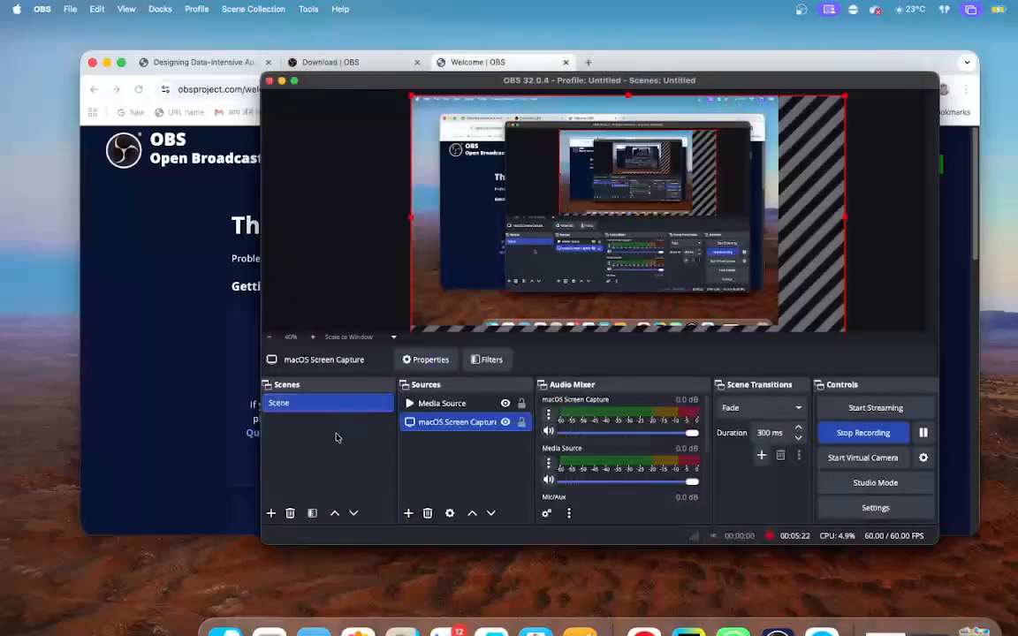
- Add a new visible Media Source to the scene under its default name, and cancel its properties without choosing a local file
click(409, 514)
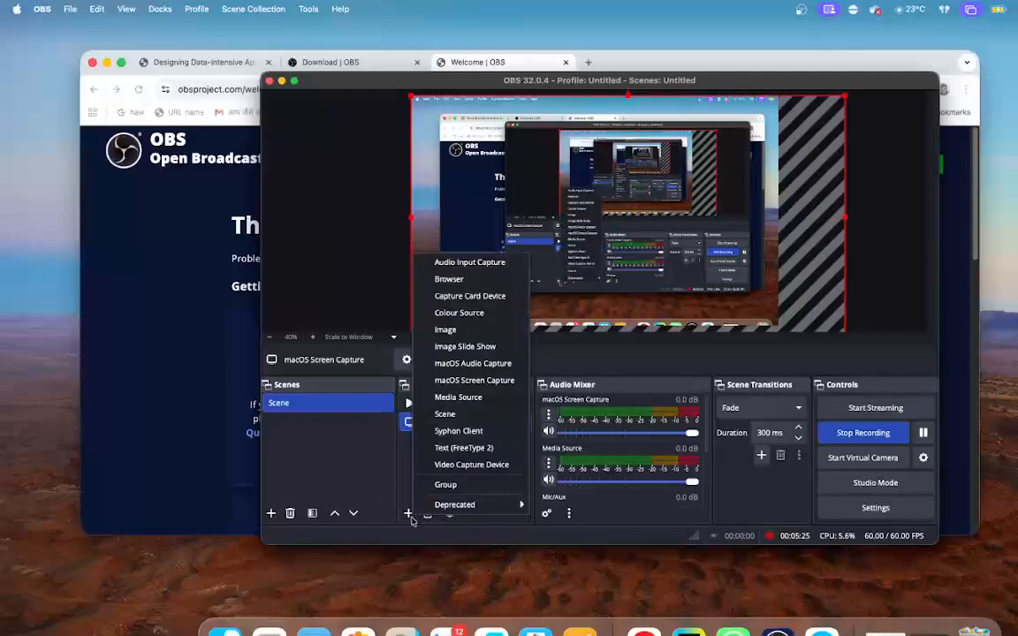
click(467, 399)
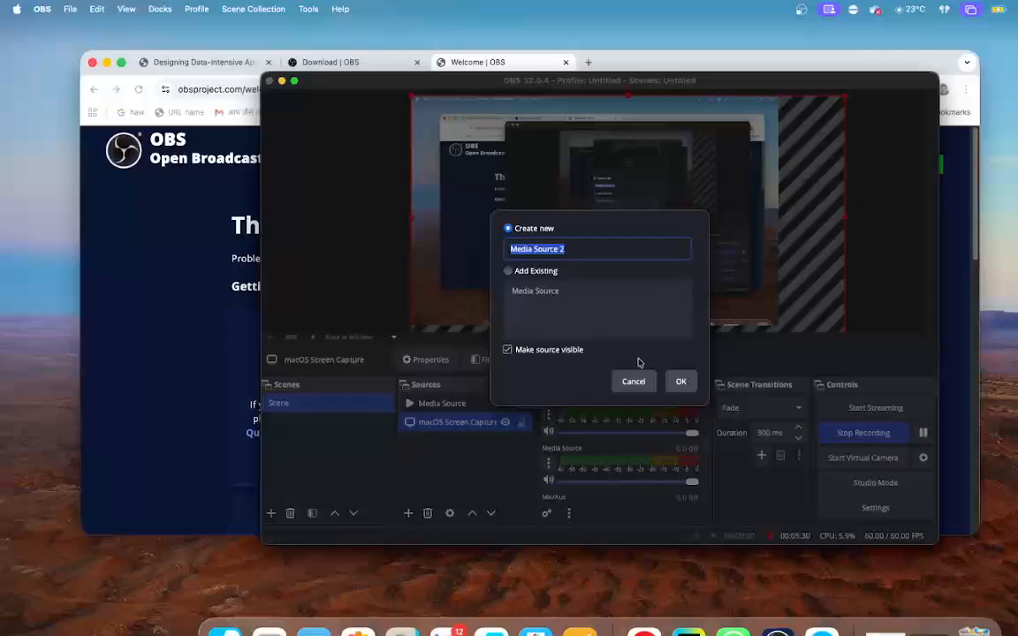
click(685, 387)
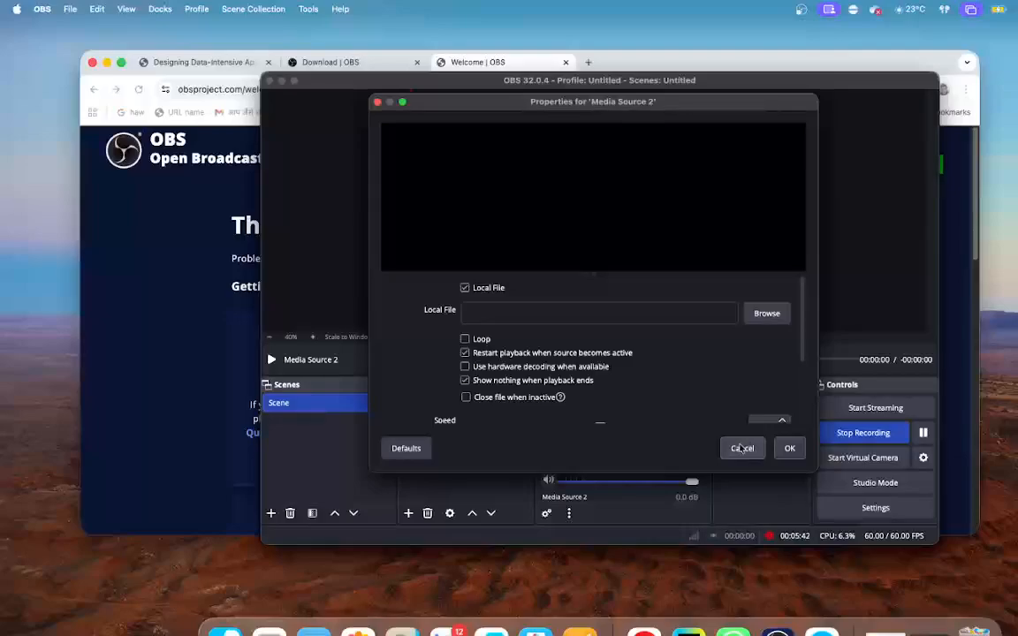
click(742, 448)
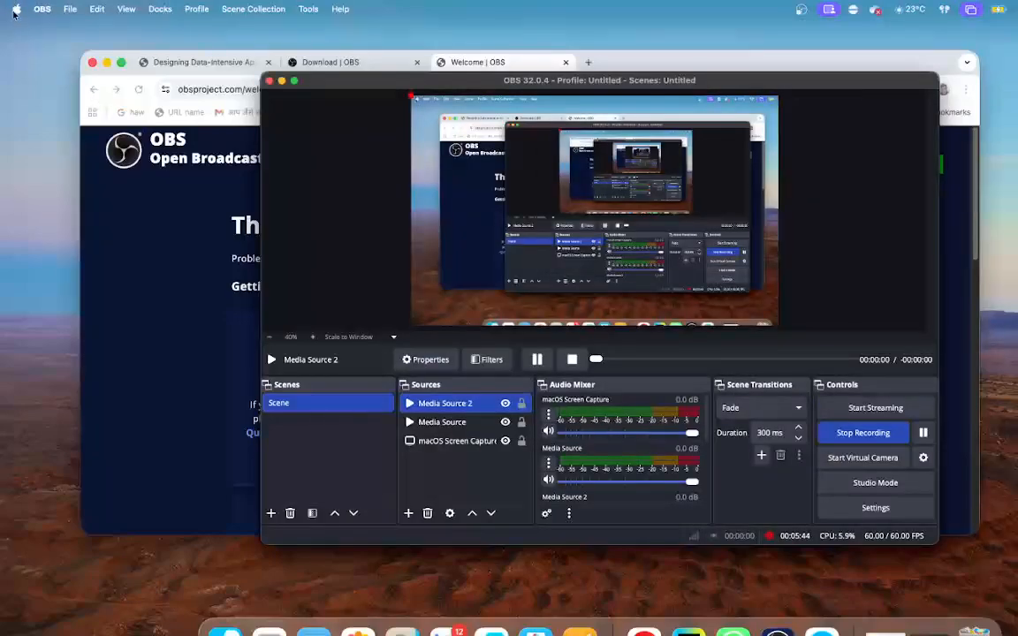
- Switch to macOS System Settings and look through the Accessibility options and the list of settings categories
click(15, 13)
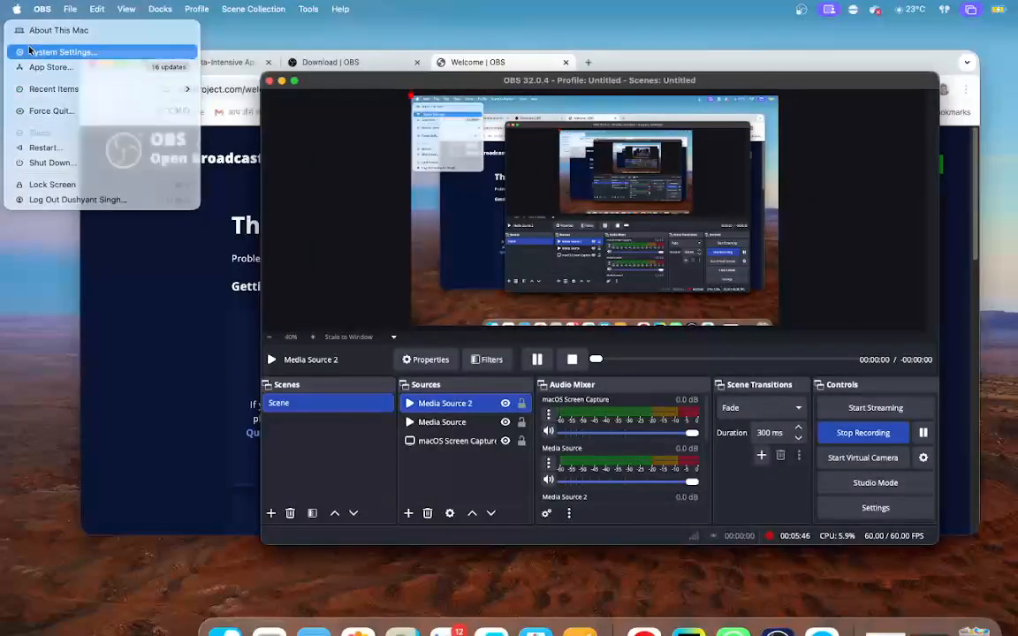
click(29, 52)
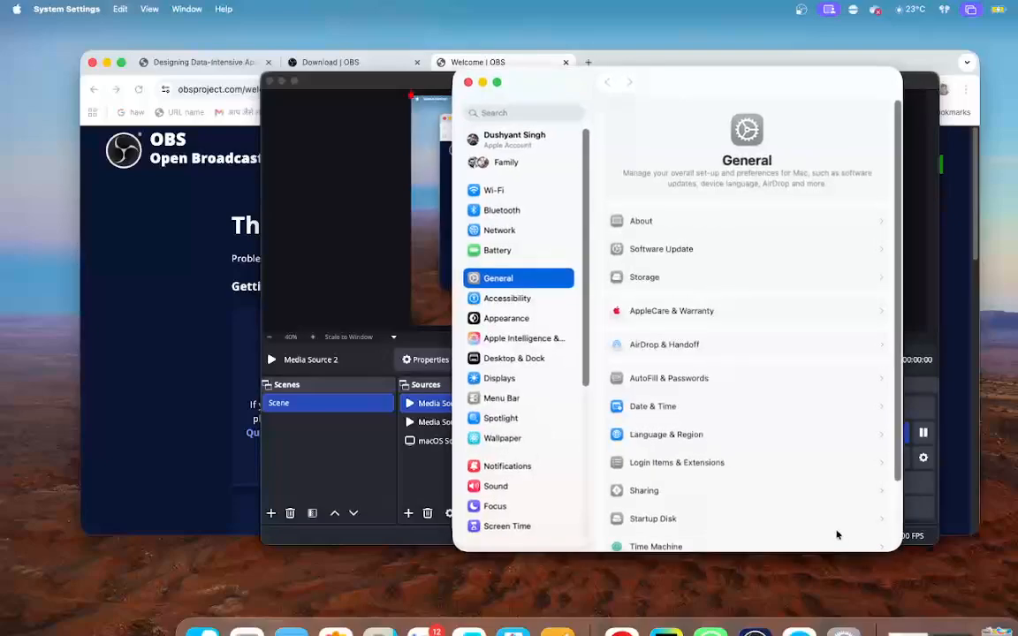
key(Down)
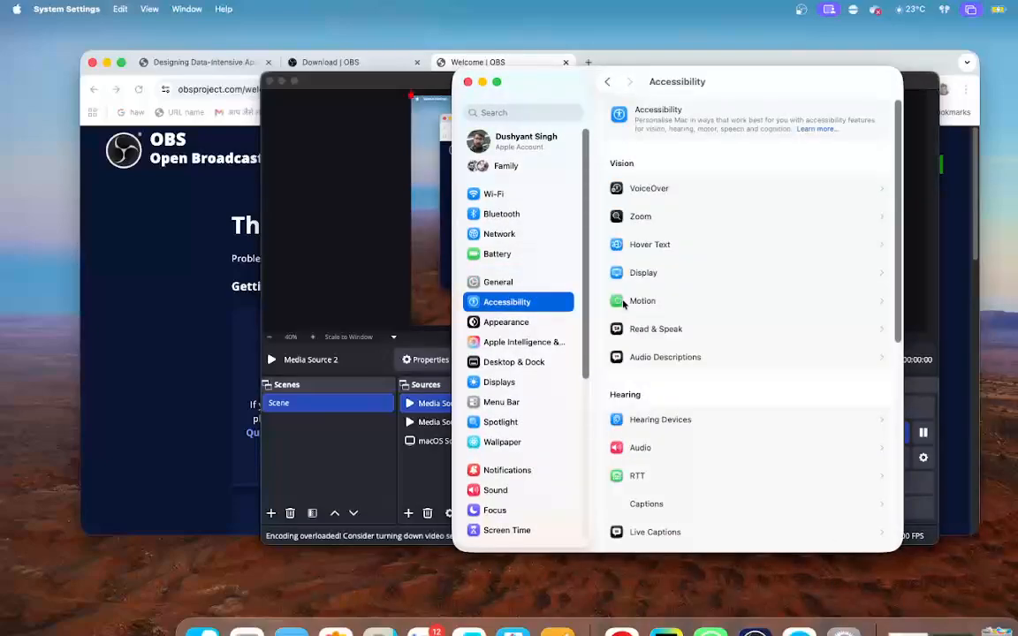
scroll(693, 348, down, 2)
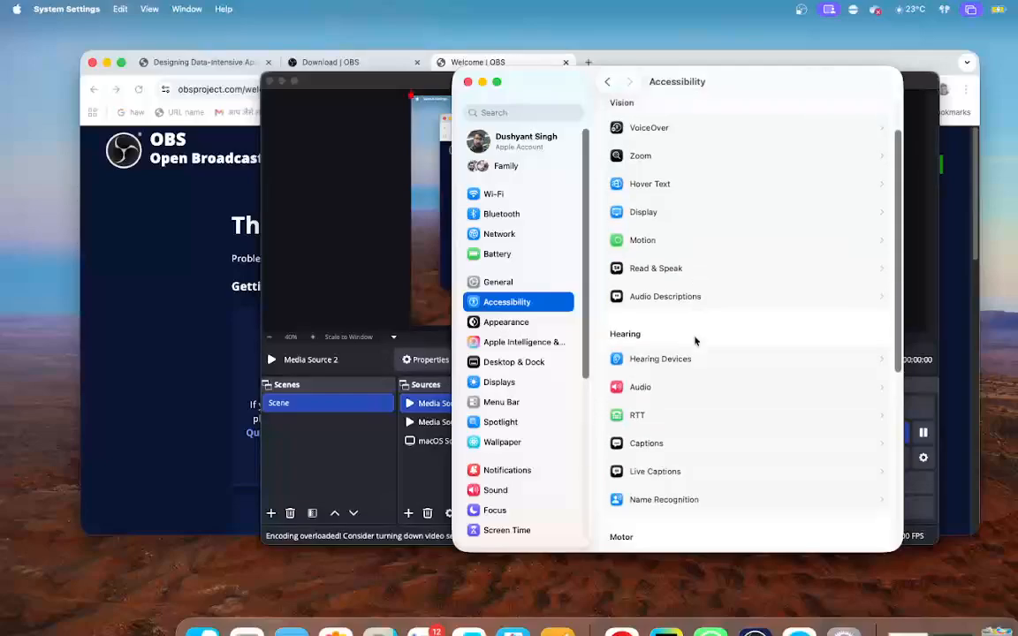
scroll(695, 340, down, 10)
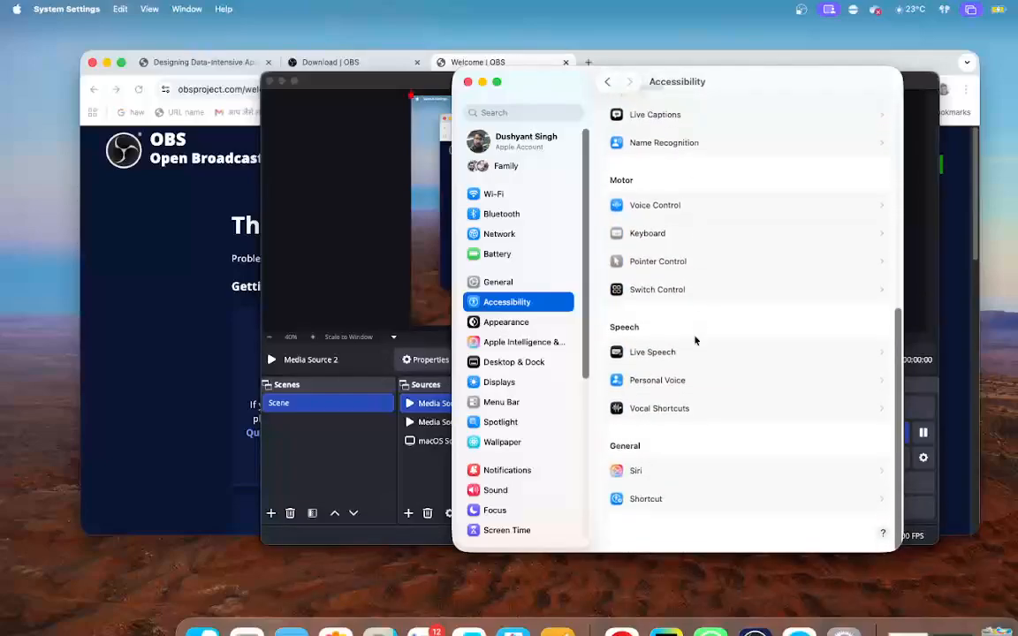
scroll(509, 377, down, 8)
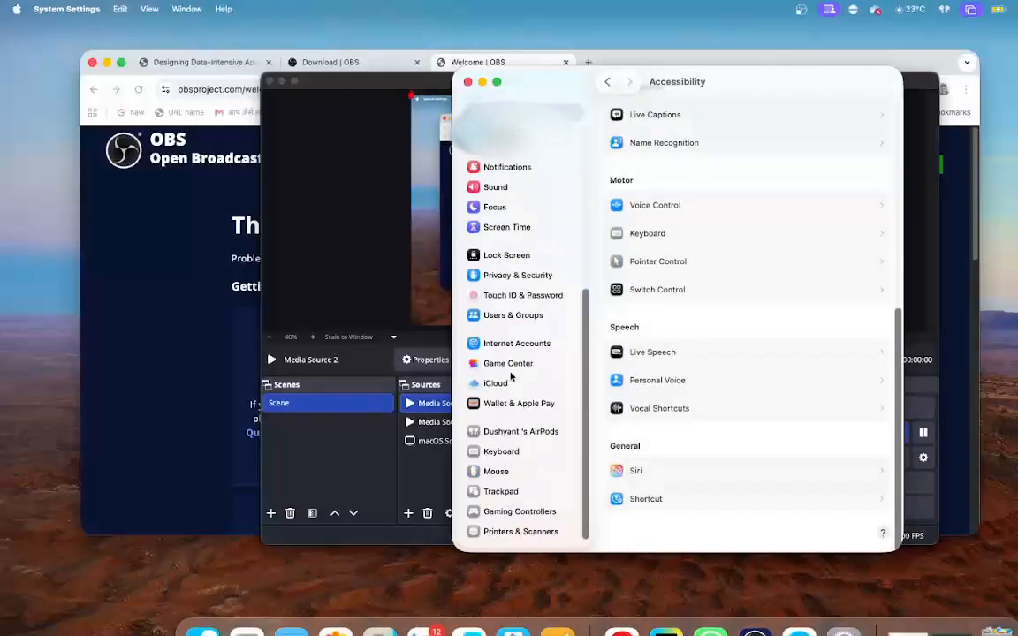
scroll(511, 376, up, 8)
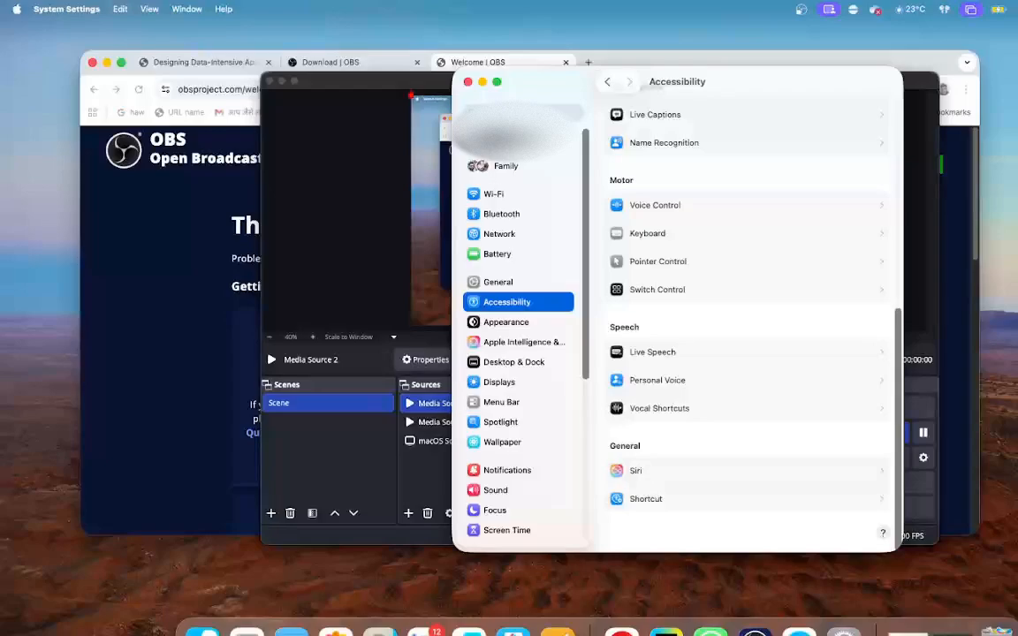
- Search the system settings for "perm", clear the search, and examine the app permission categories under Privacy & Security
click(523, 113)
text(perm)
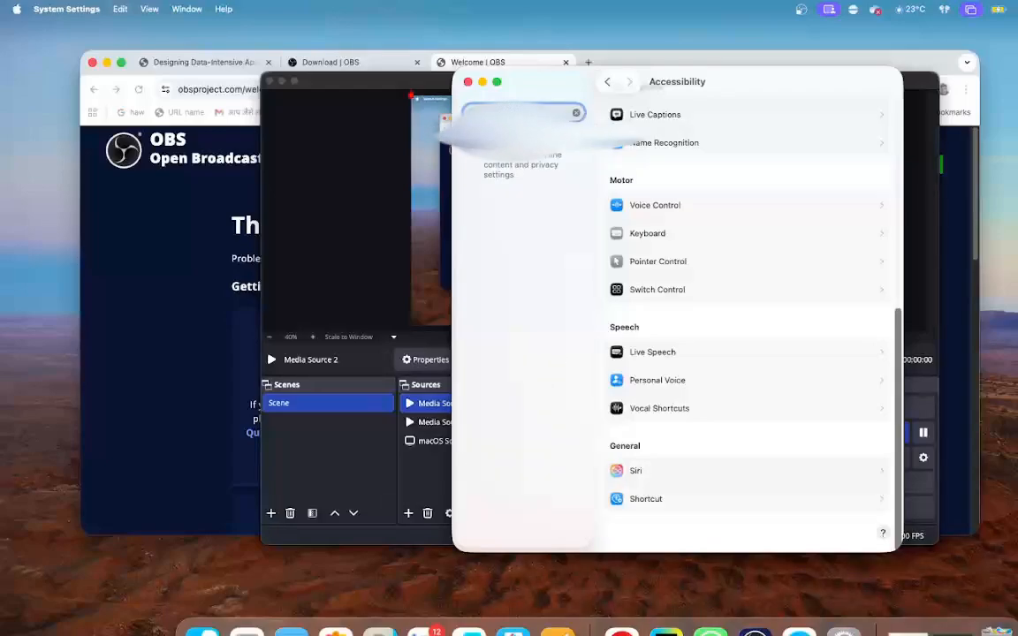
key(BackSpace)
key(BackSpace)
key(BackSpace)
key(BackSpace)
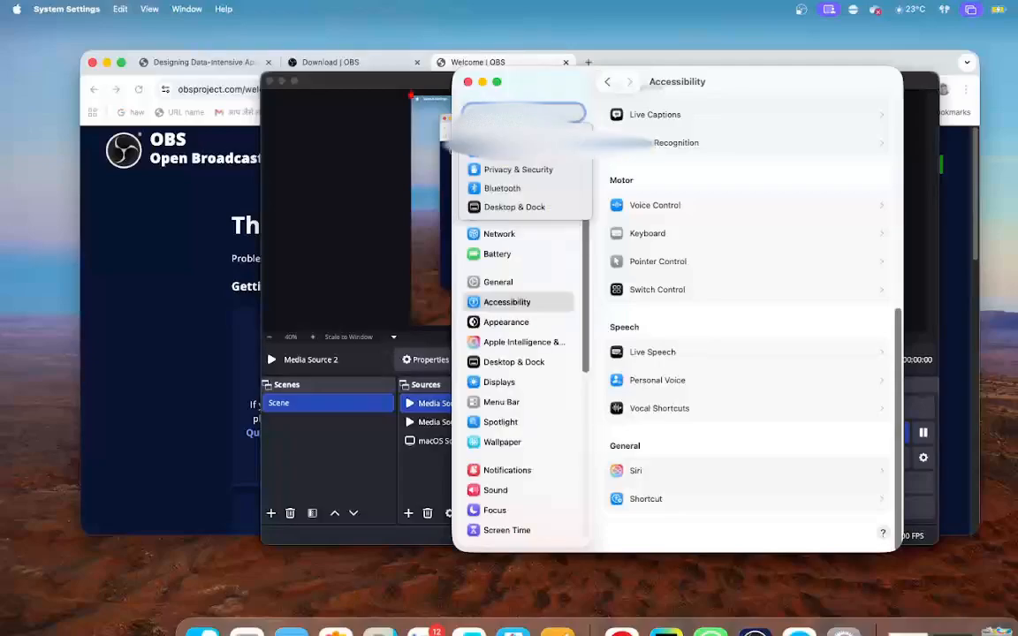
click(525, 168)
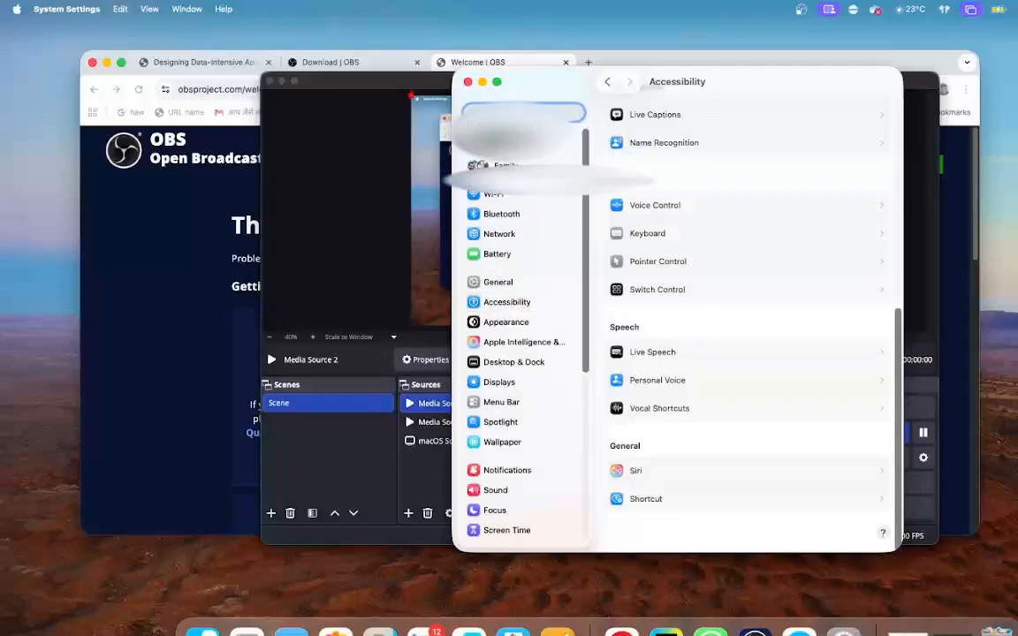
scroll(630, 249, down, 1)
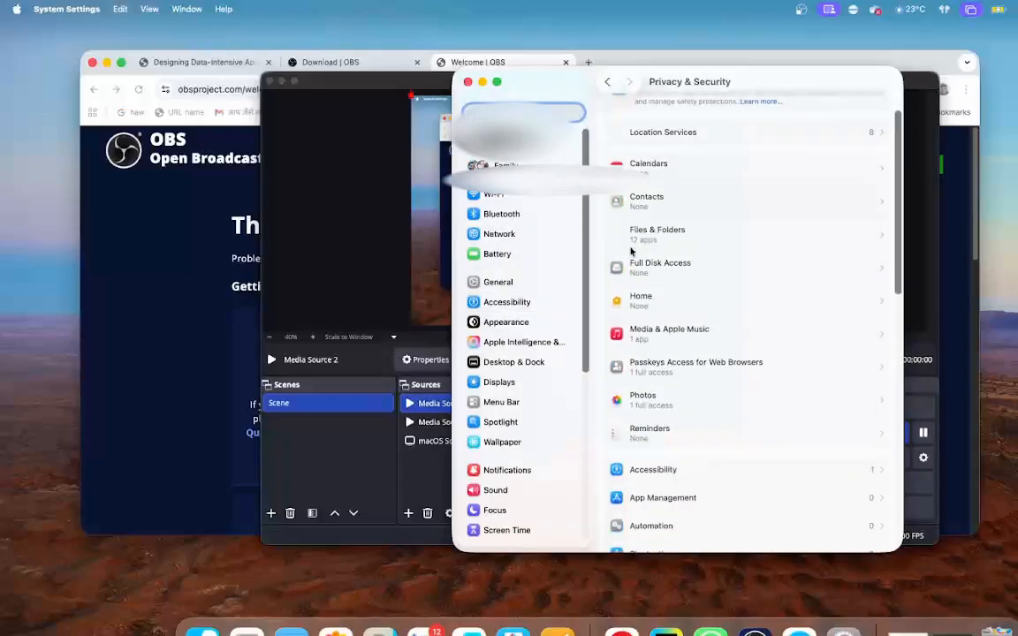
scroll(630, 251, down, 2)
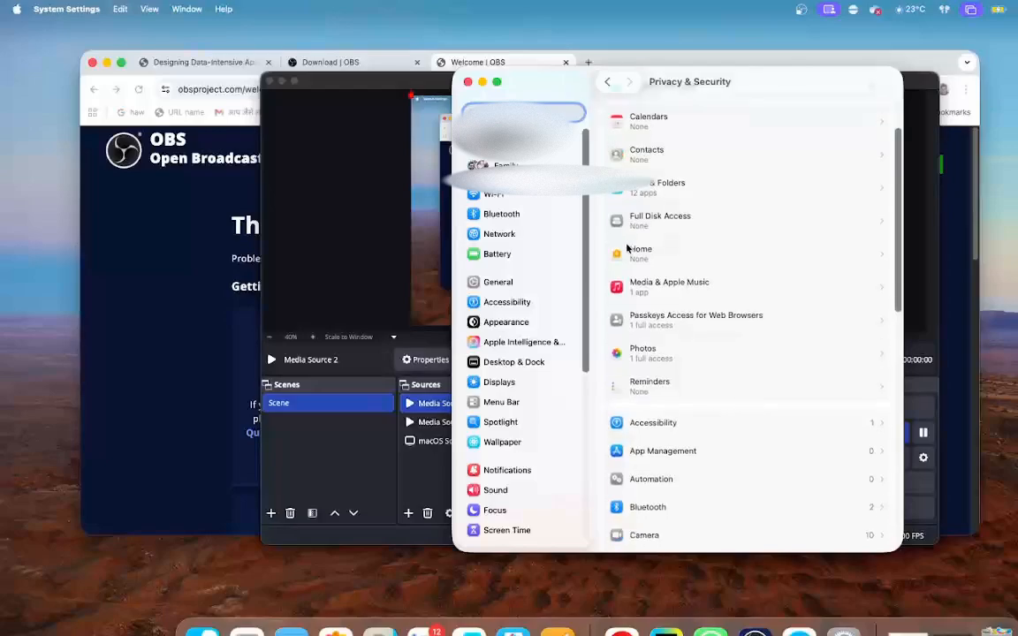
scroll(626, 249, down, 1)
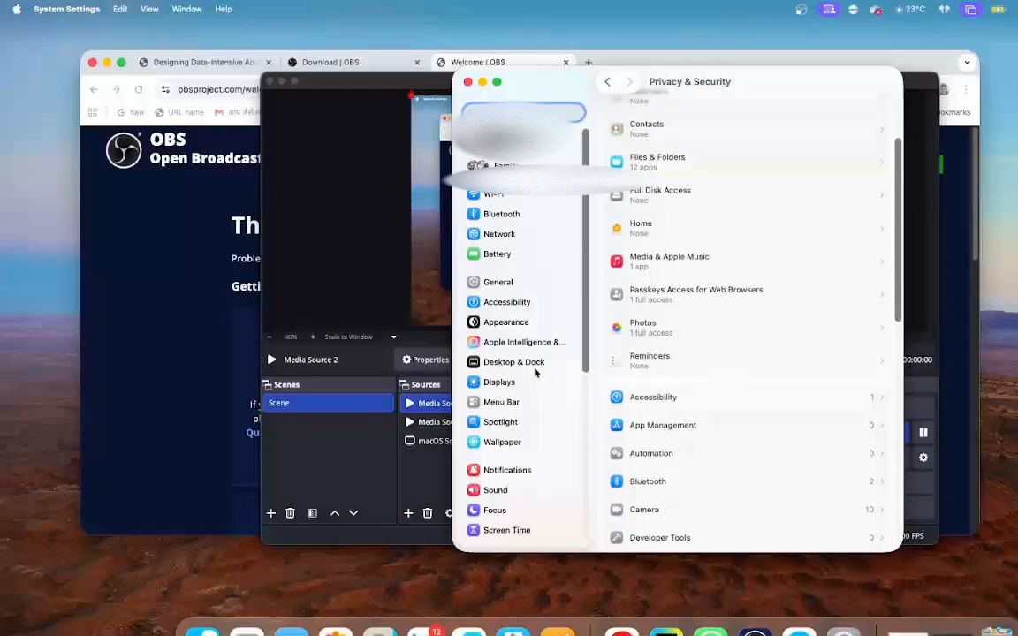
- Examine the General system settings from About to Transfer or Reset
click(499, 282)
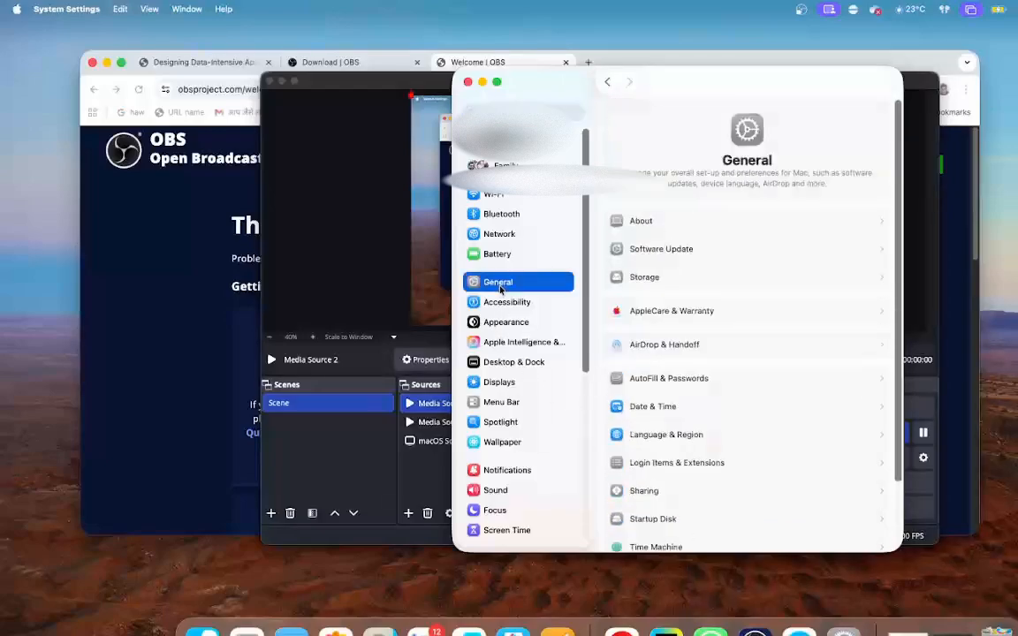
scroll(749, 350, down, 2)
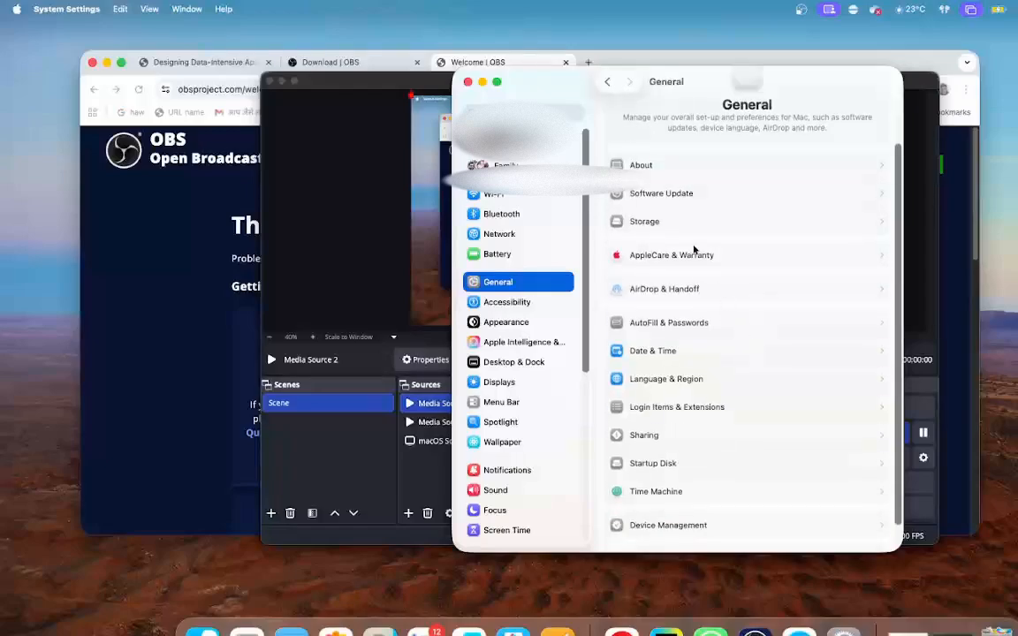
scroll(713, 307, up, 2)
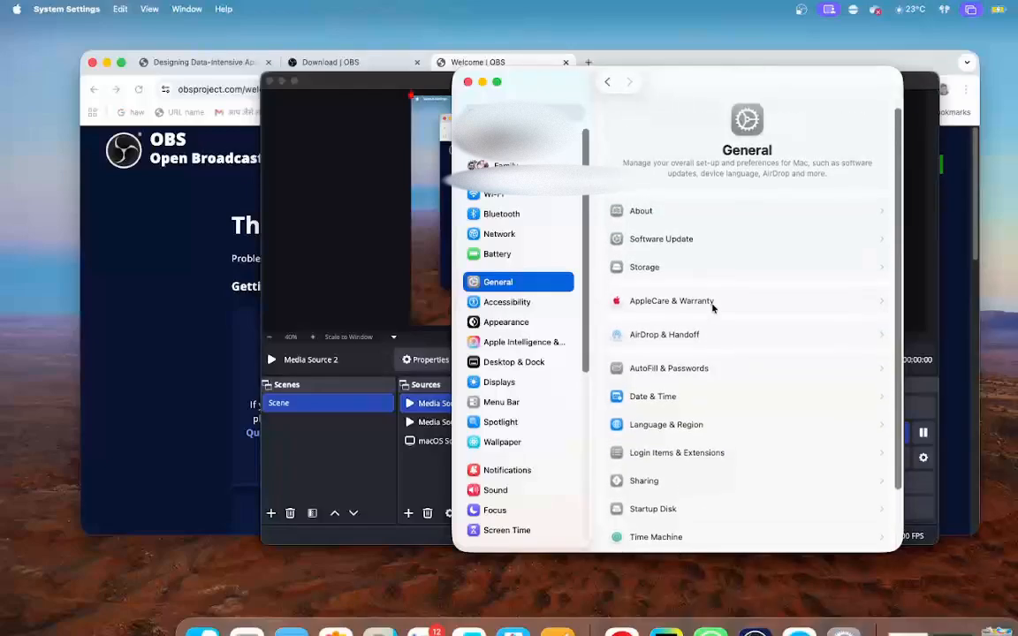
scroll(713, 308, down, 3)
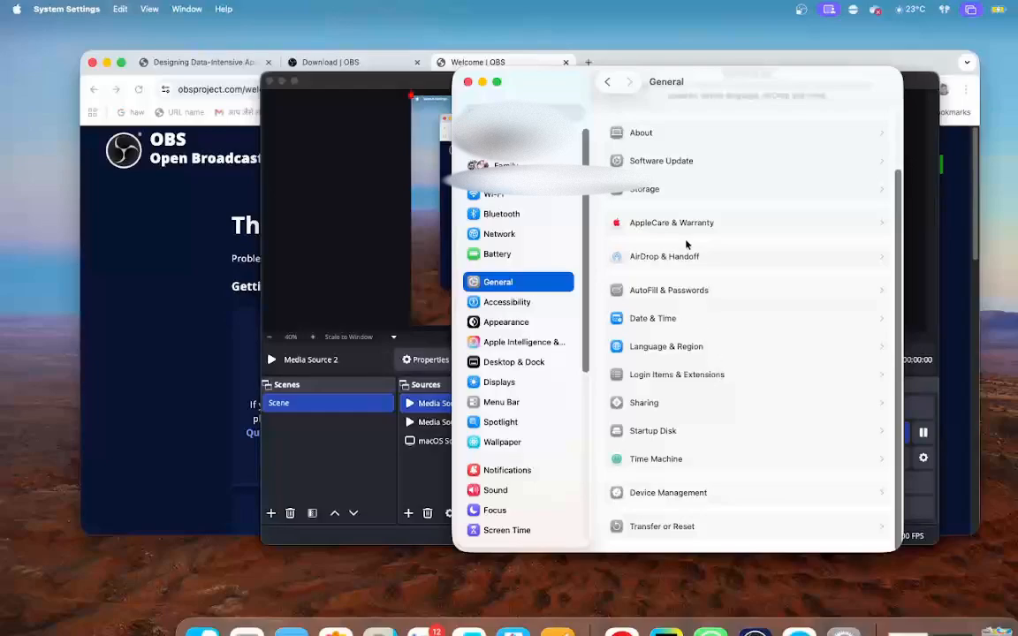
scroll(686, 244, up, 1)
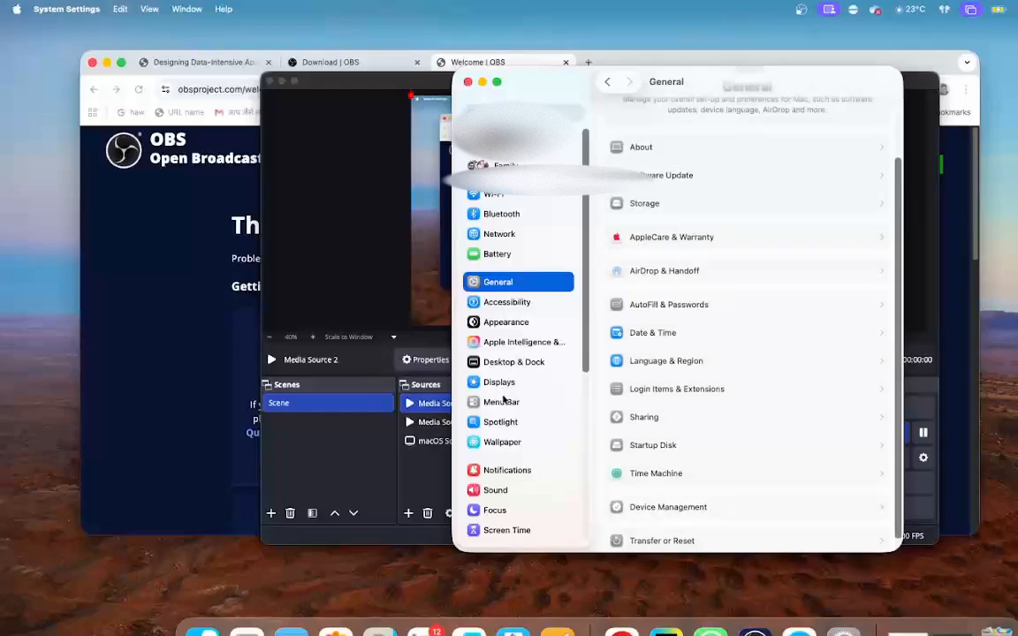
- Review the Accessibility settings again from Vision to General, and close System Settings to return to OBS
click(521, 301)
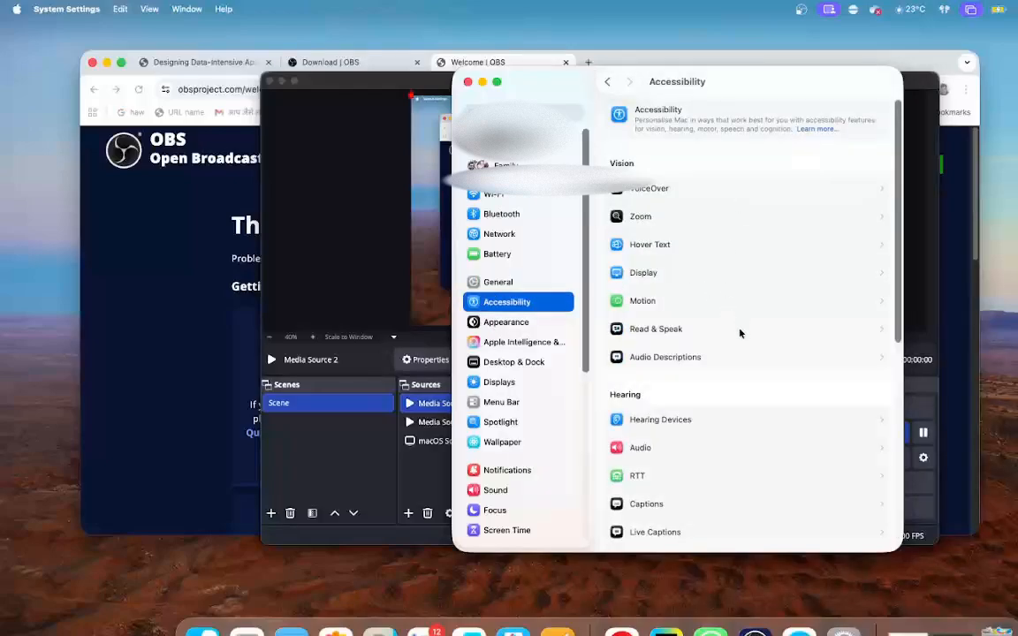
scroll(742, 339, down, 1)
scroll(743, 343, down, 5)
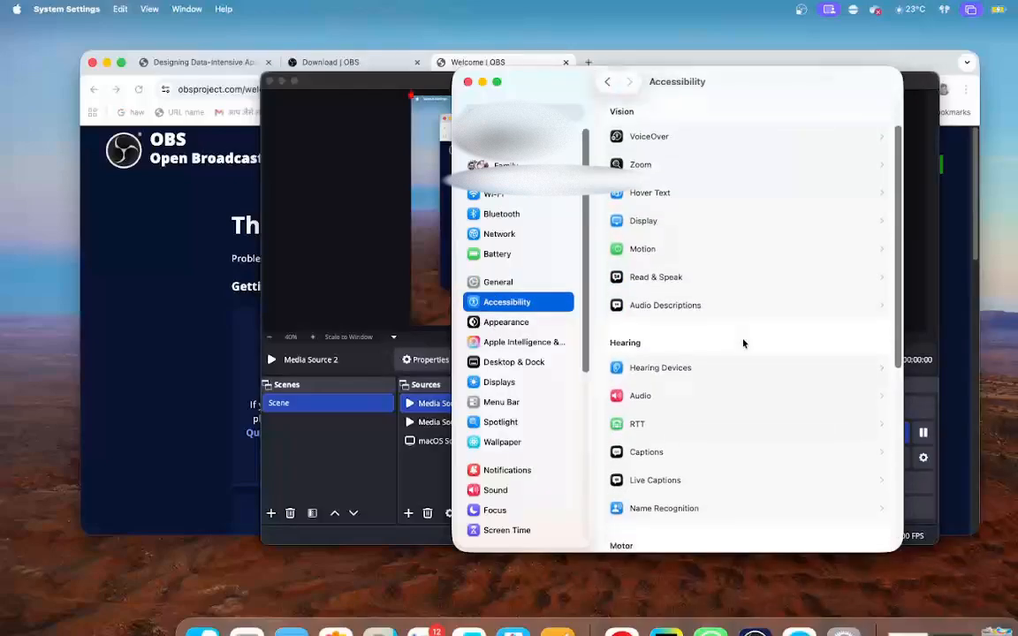
scroll(743, 344, down, 7)
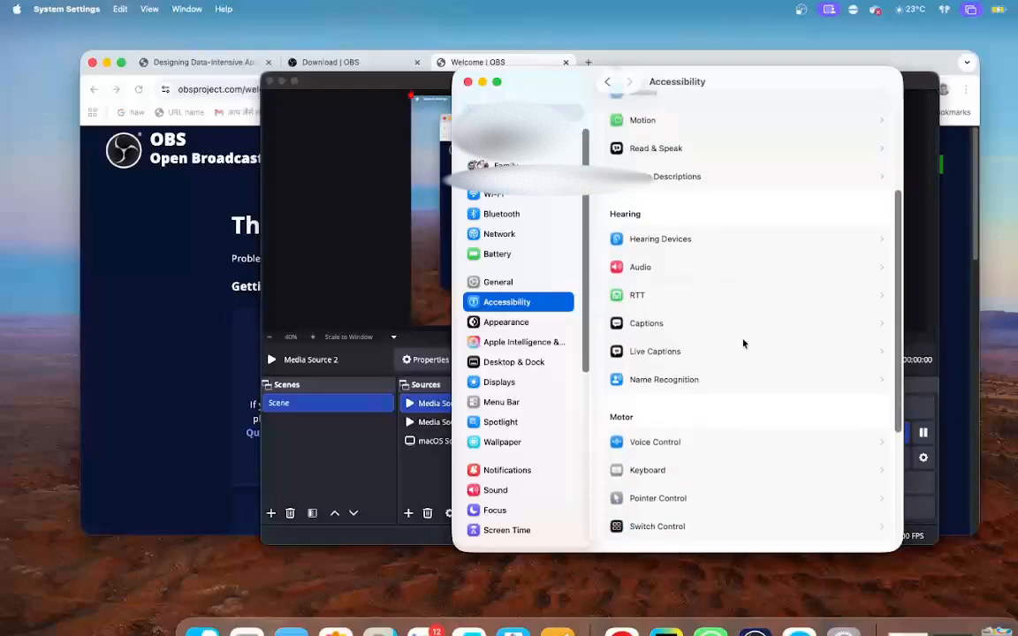
scroll(744, 344, down, 4)
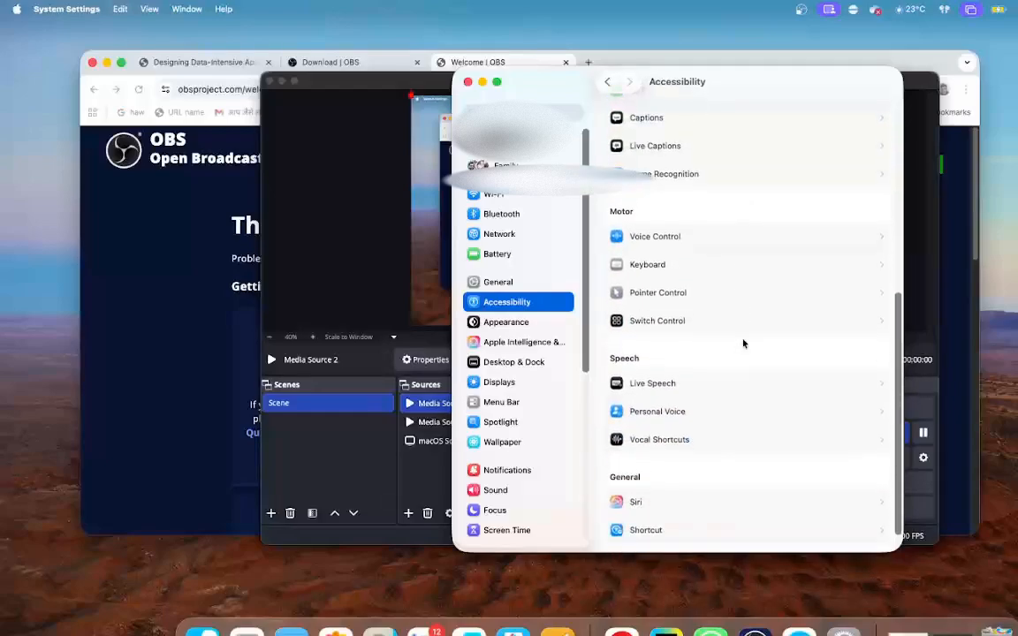
click(469, 83)
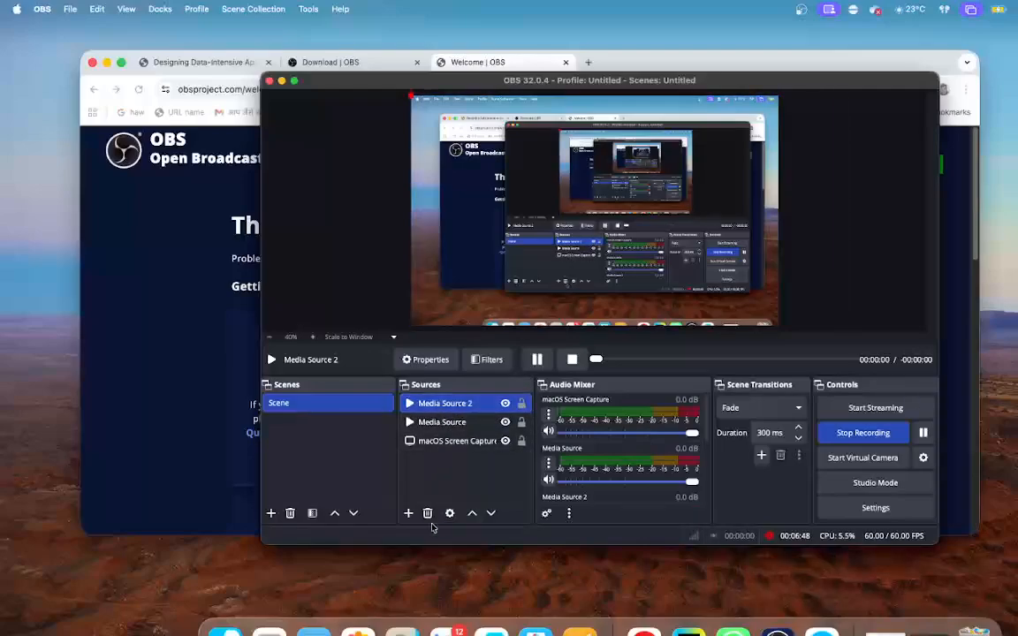
- Add a new visible Image source to the scene under its default name, and leave its properties without choosing an image file
click(409, 513)
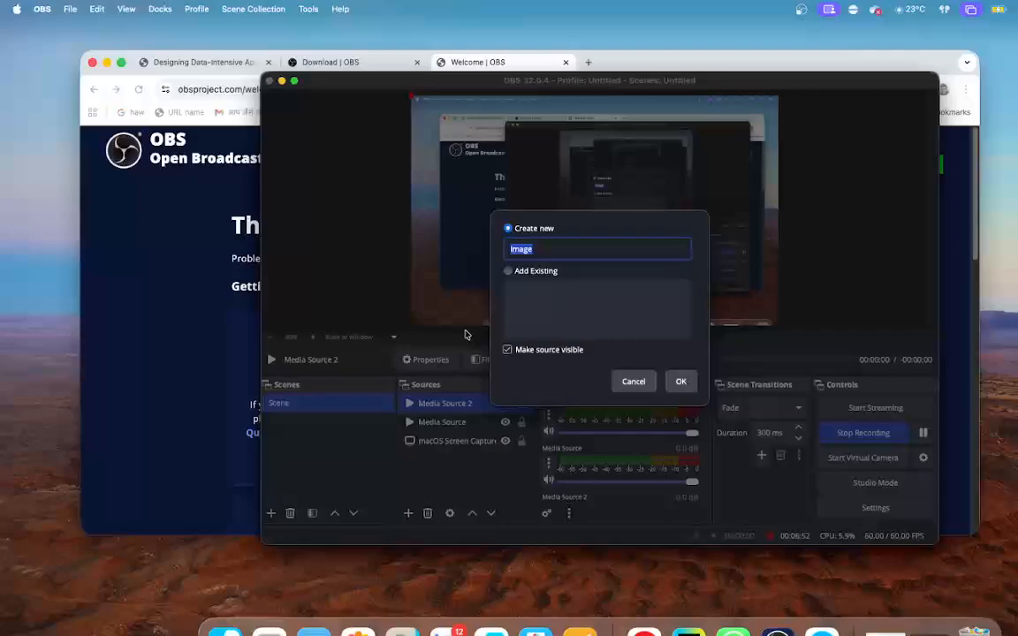
click(683, 381)
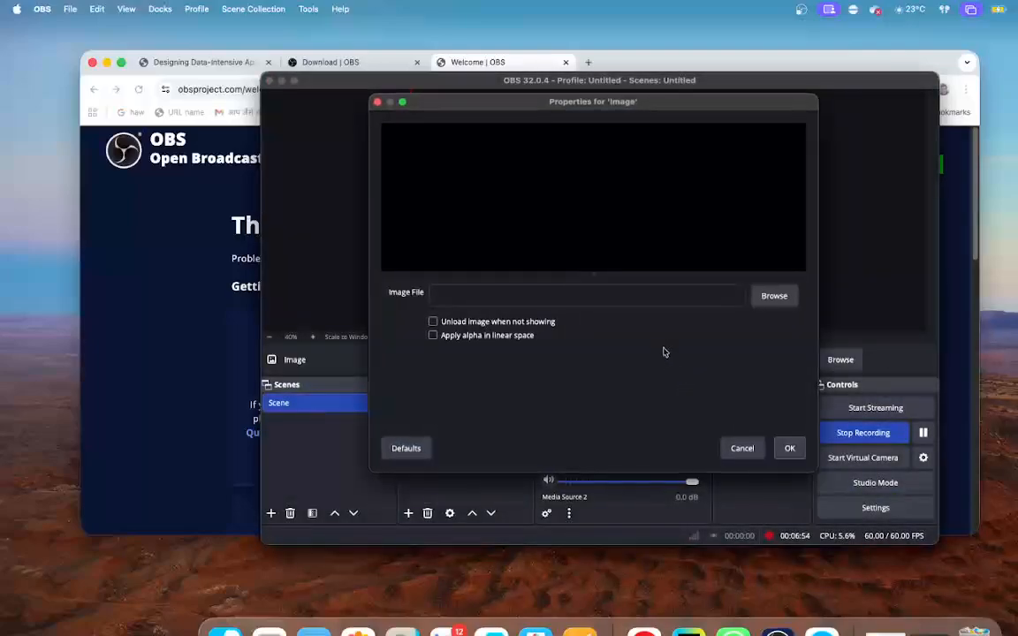
click(772, 296)
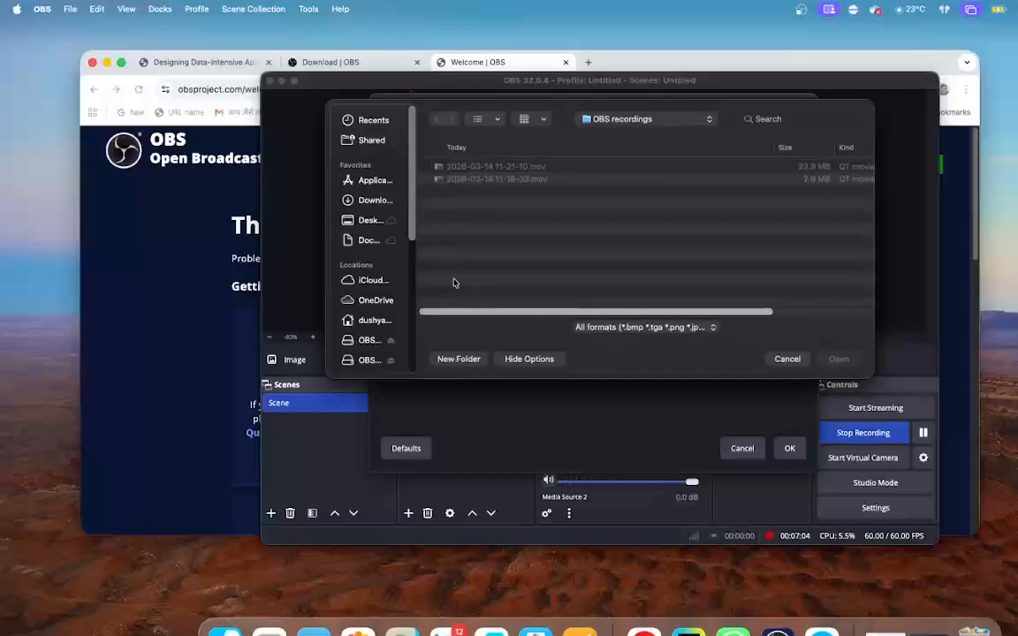
scroll(392, 259, down, 3)
scroll(392, 260, down, 2)
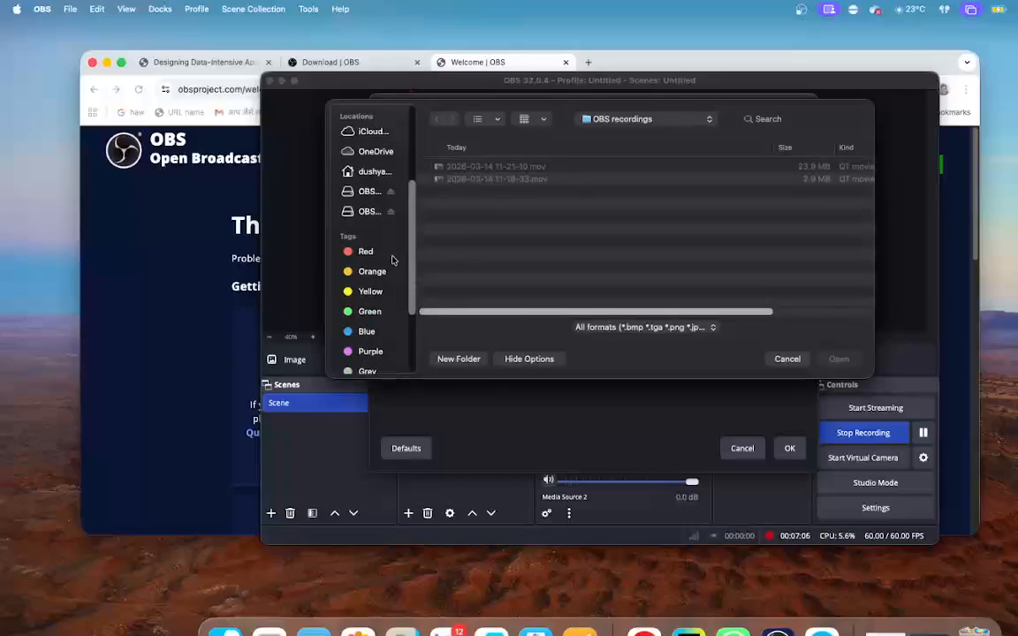
scroll(392, 262, up, 4)
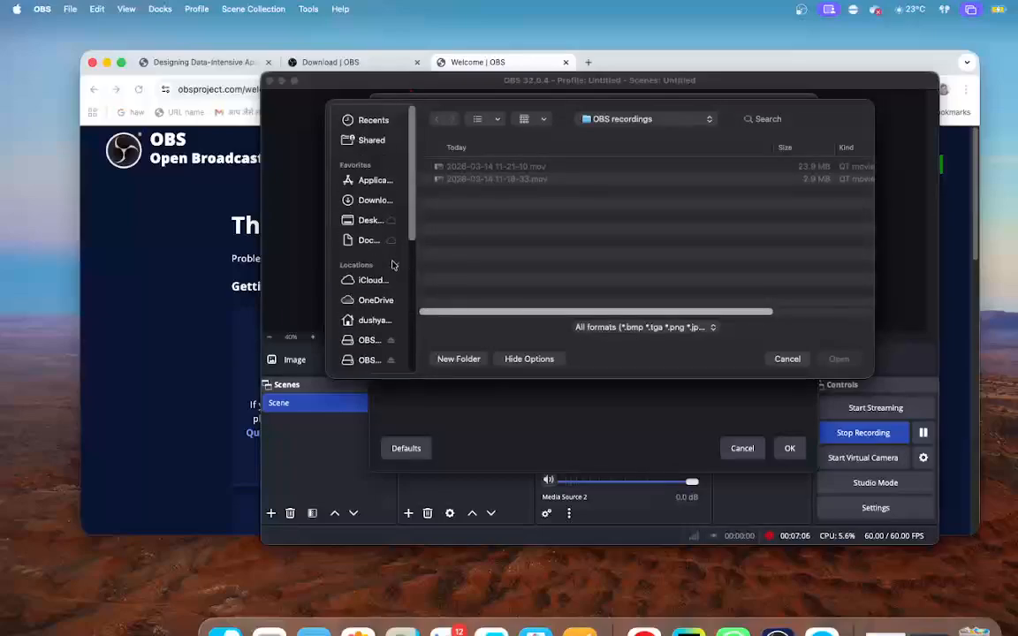
click(786, 360)
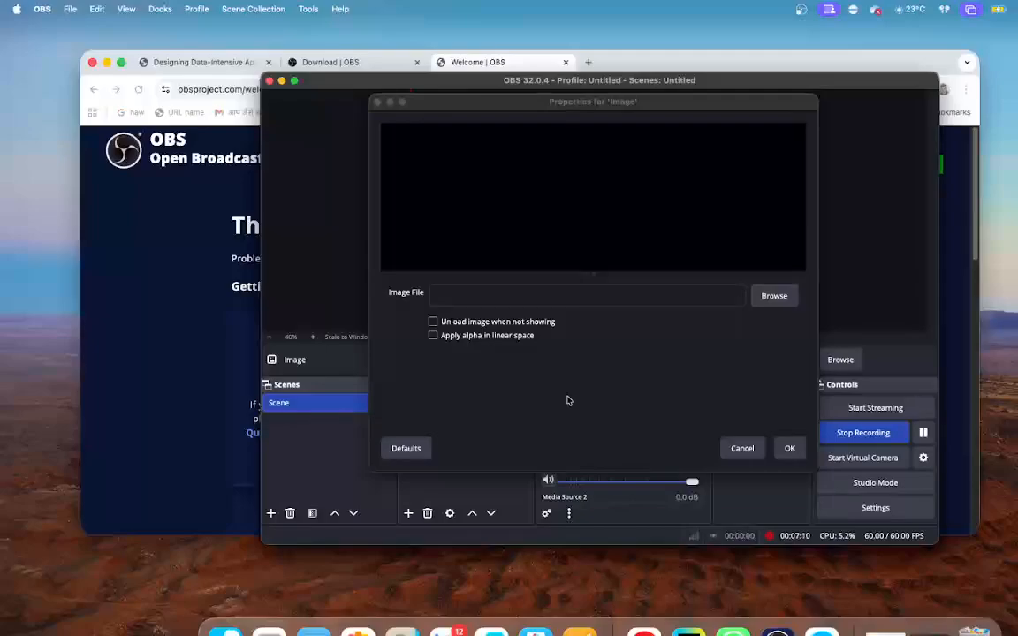
click(742, 449)
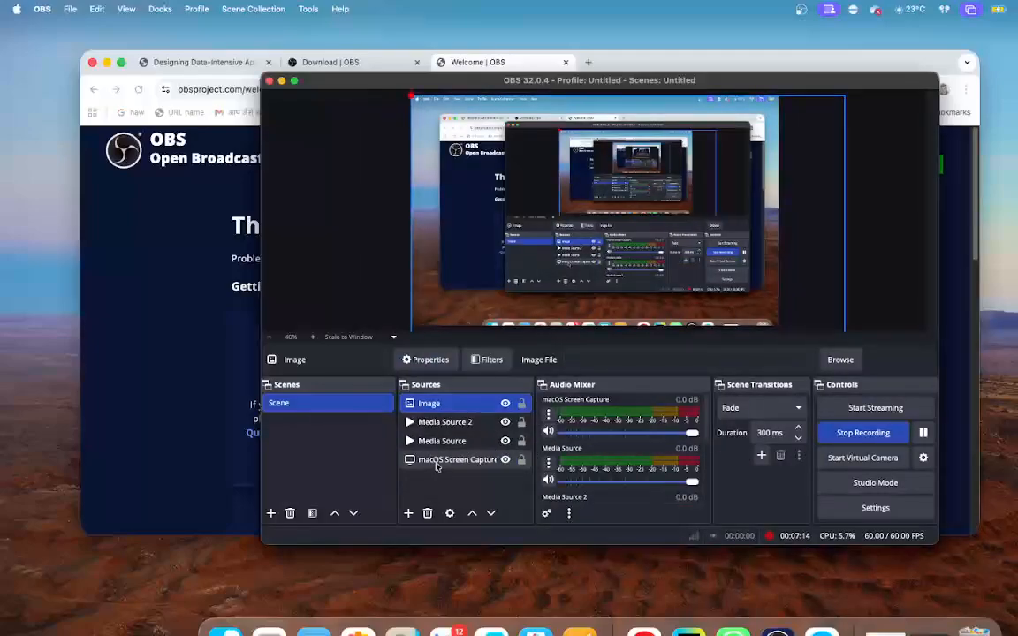
click(429, 360)
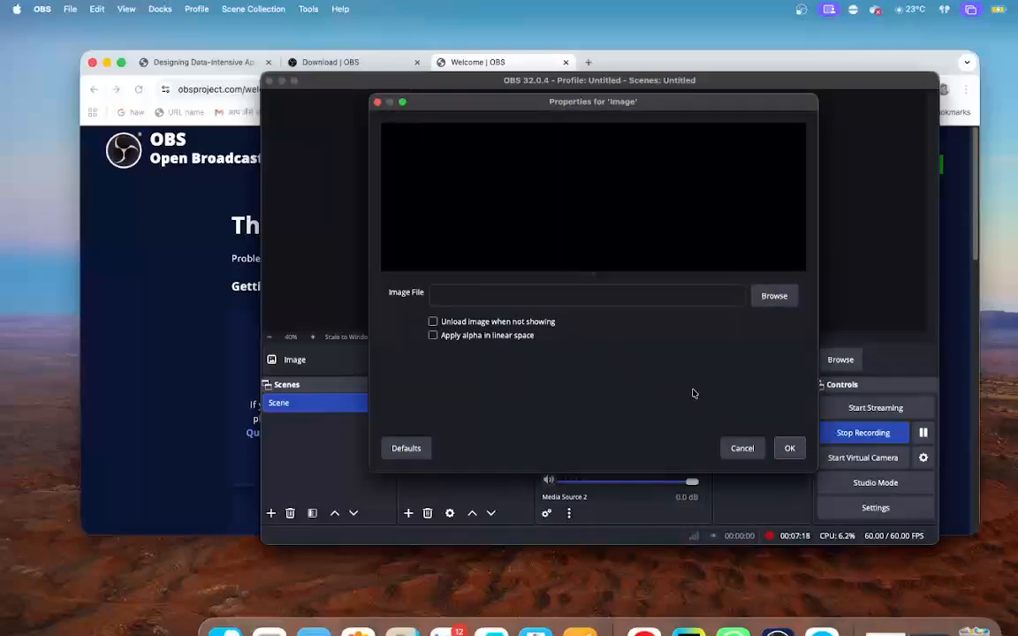
click(742, 449)
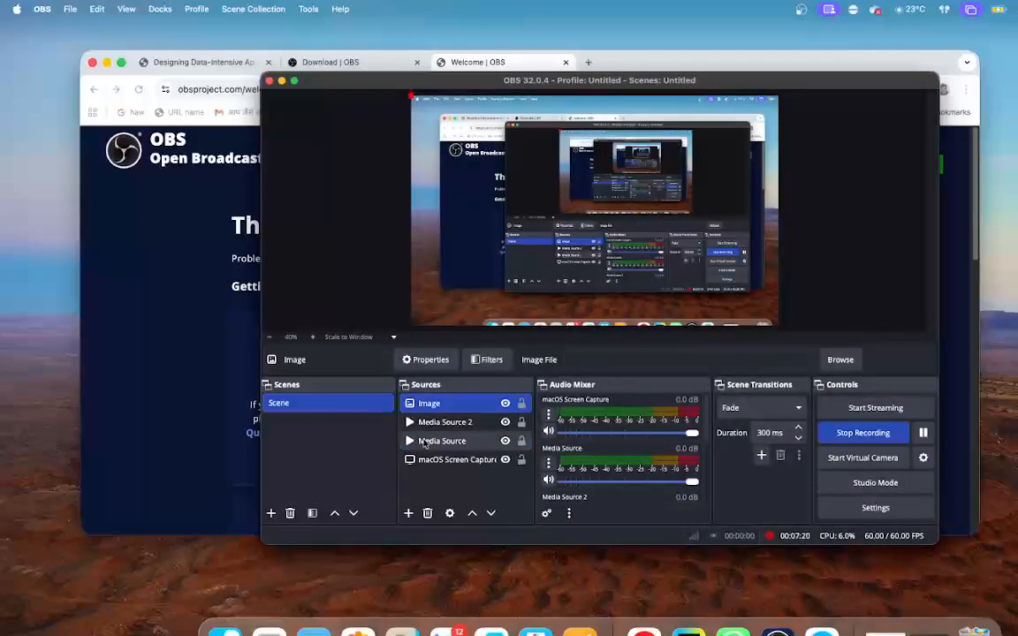
- Add a new visible Video Capture Device source under its default name, check the available cameras, and leave its properties without choosing one
click(408, 514)
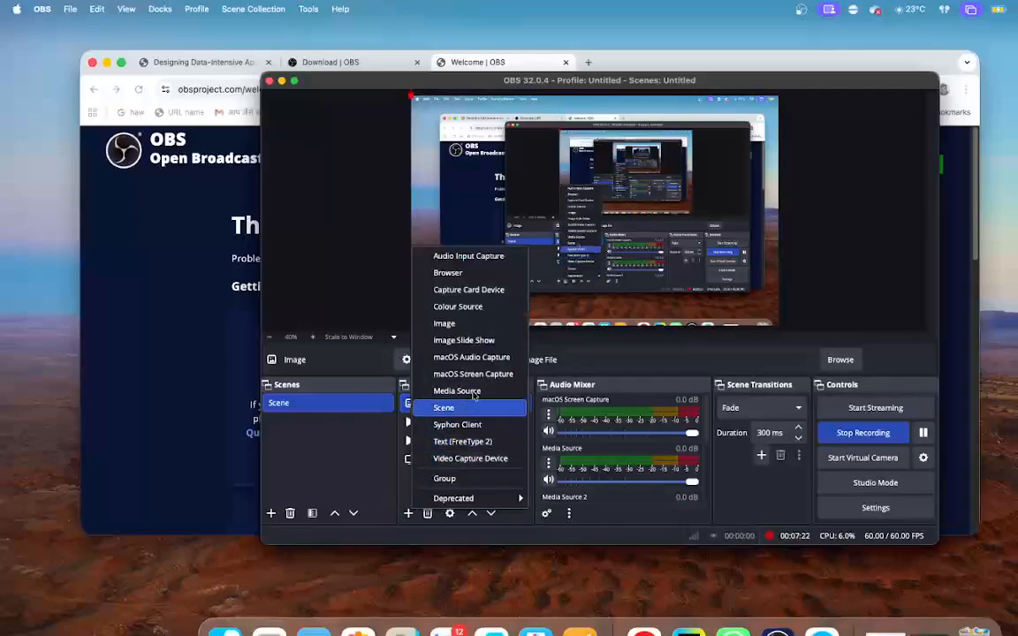
click(487, 460)
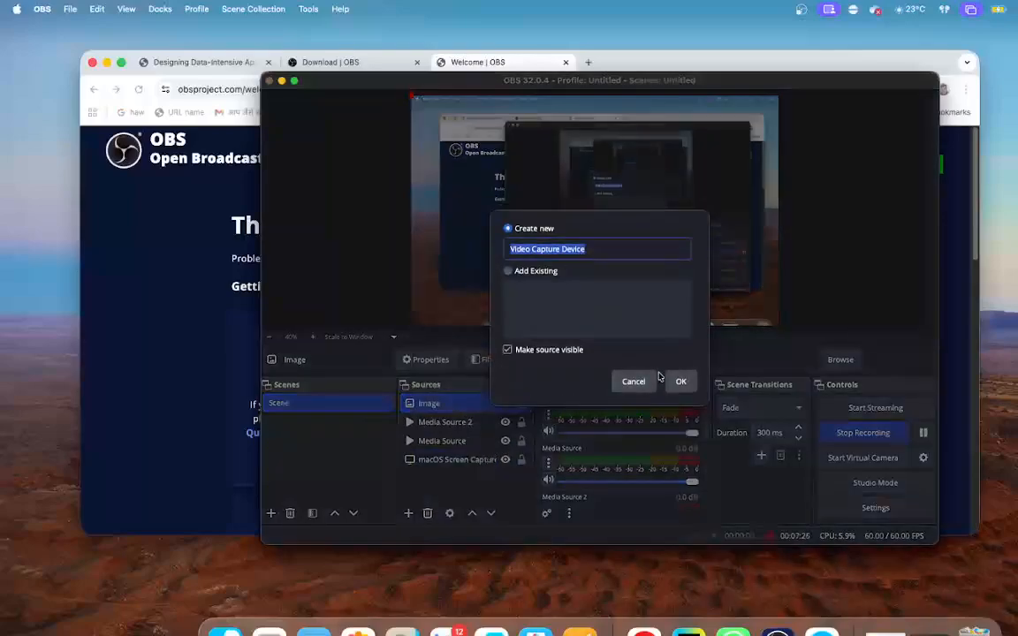
click(691, 380)
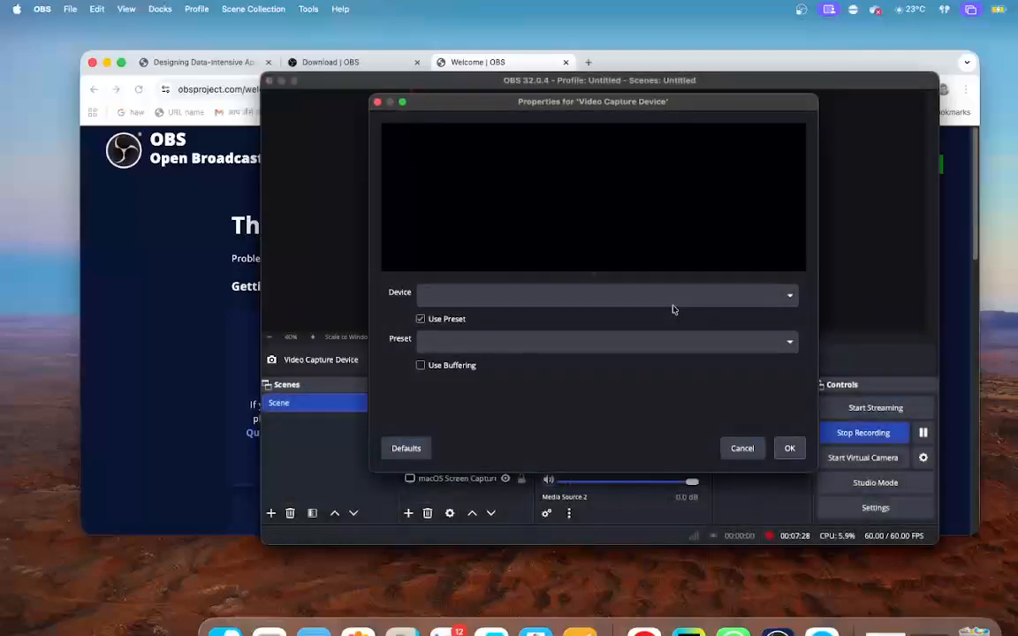
click(778, 301)
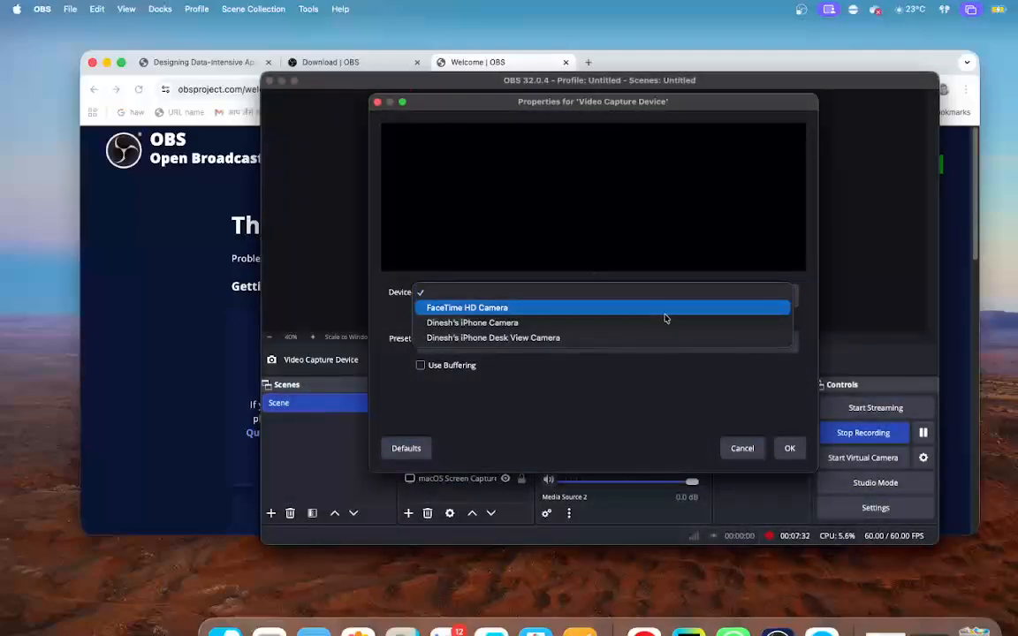
click(624, 292)
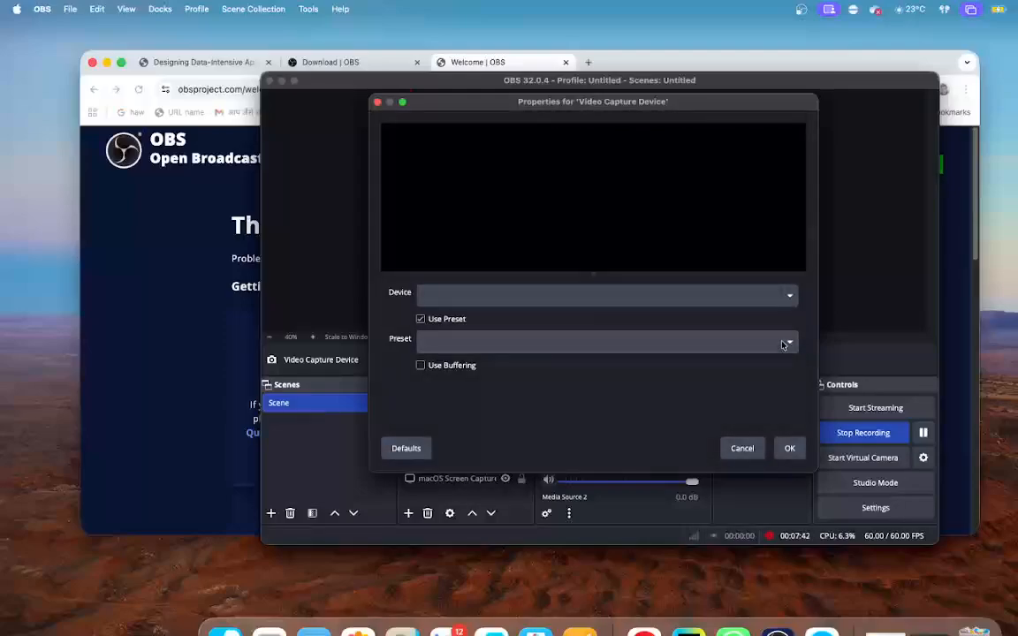
click(745, 451)
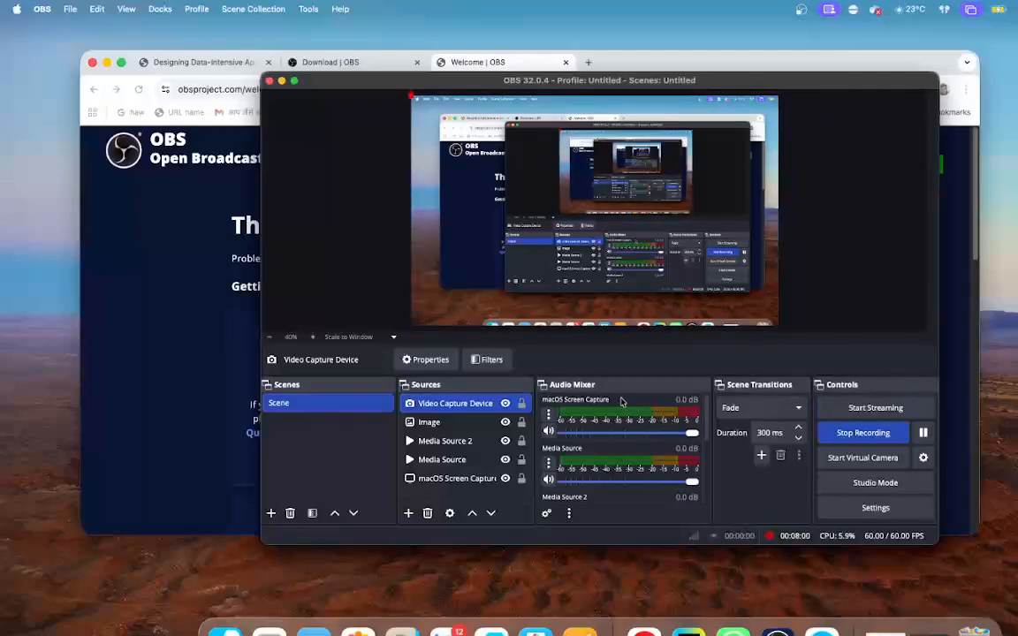
- Review the advanced audio properties of the active sources, and turn on Studio Mode
click(546, 514)
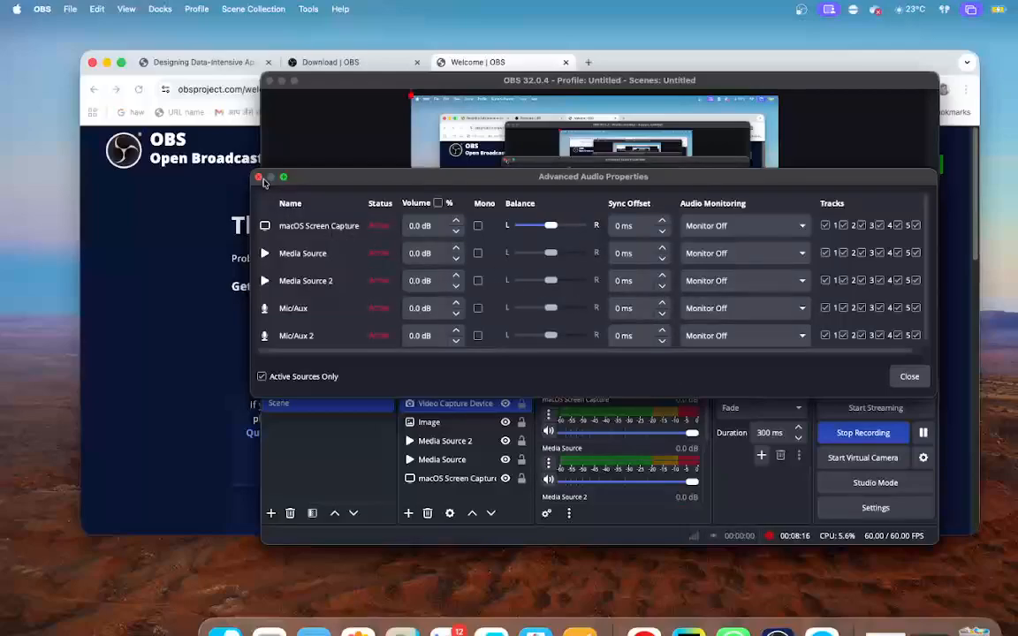
click(259, 178)
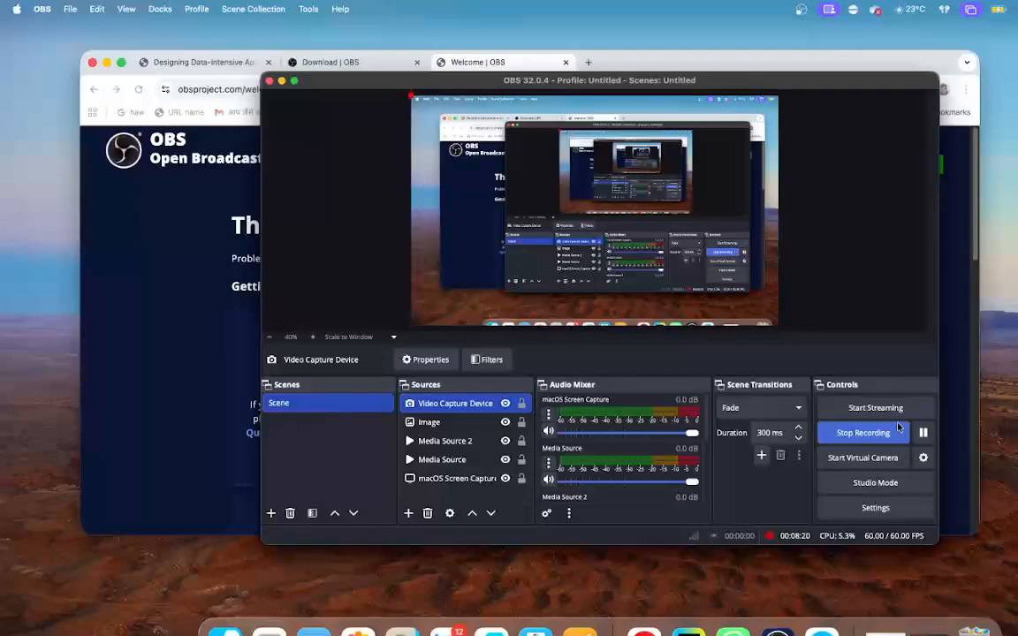
click(888, 487)
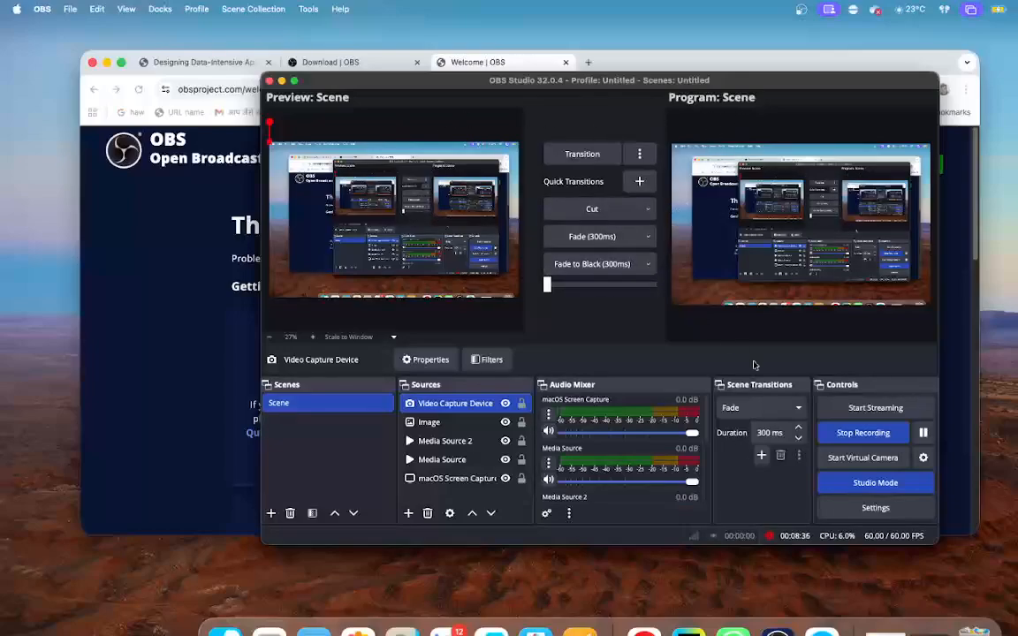
- Try R as the Start Recording hotkey, discard the settings changes, and turn off Studio Mode
click(870, 507)
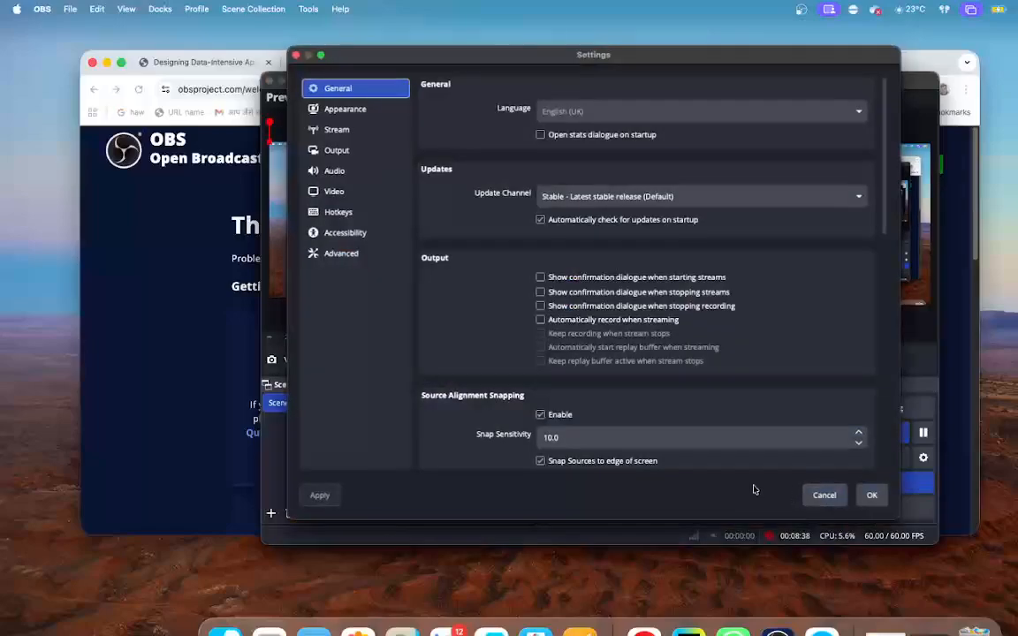
click(343, 217)
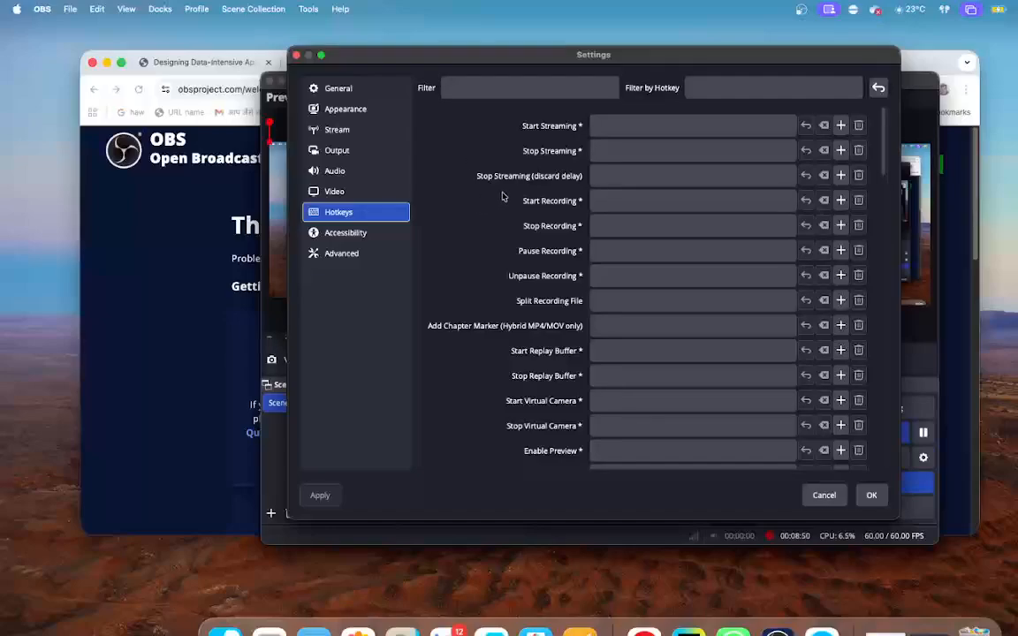
click(749, 198)
key(super)
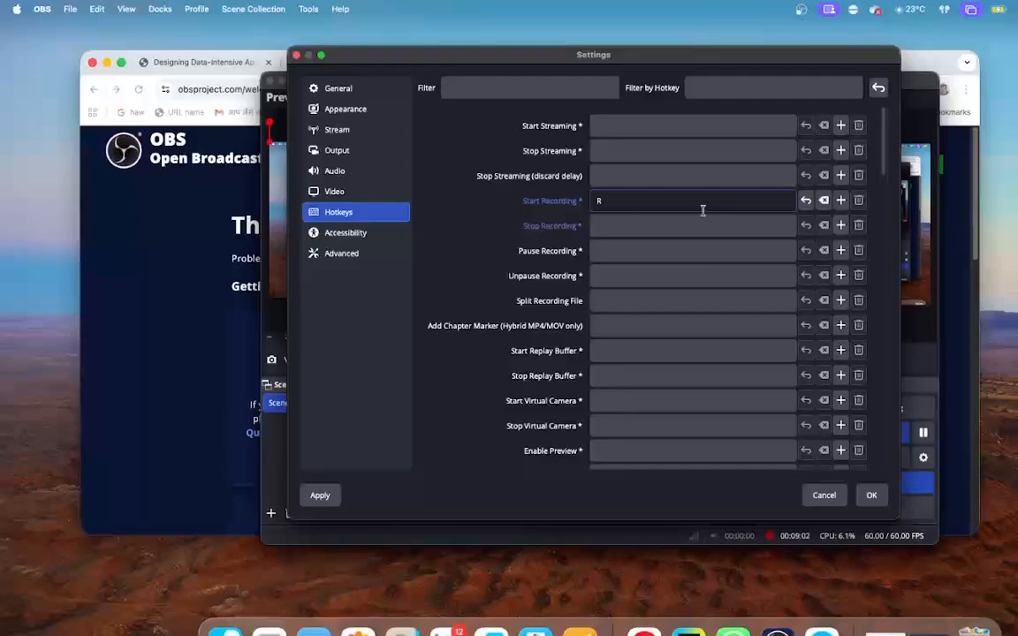
key(BackSpace)
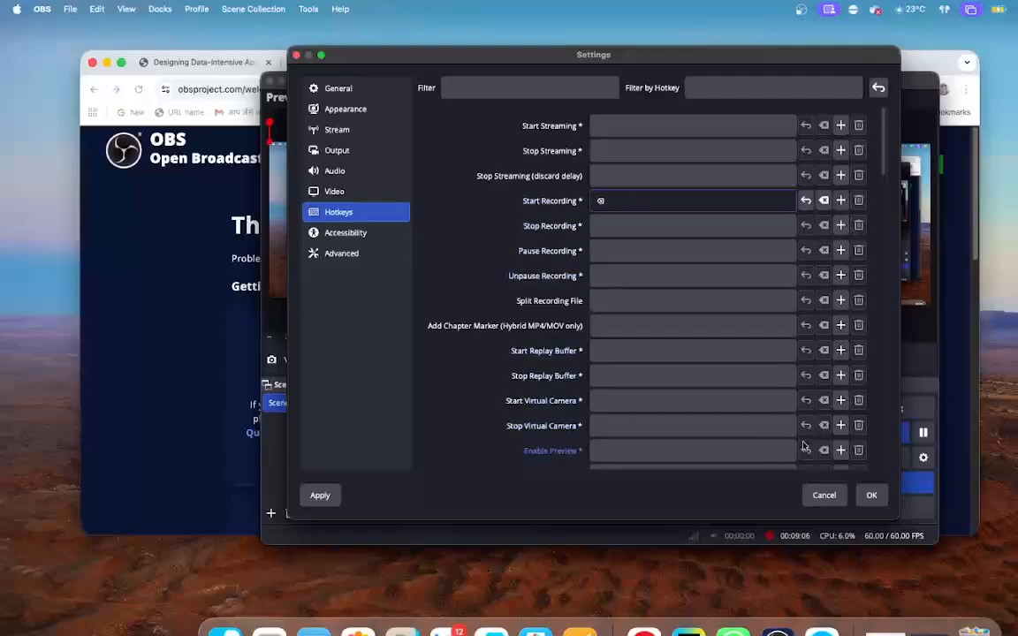
click(824, 496)
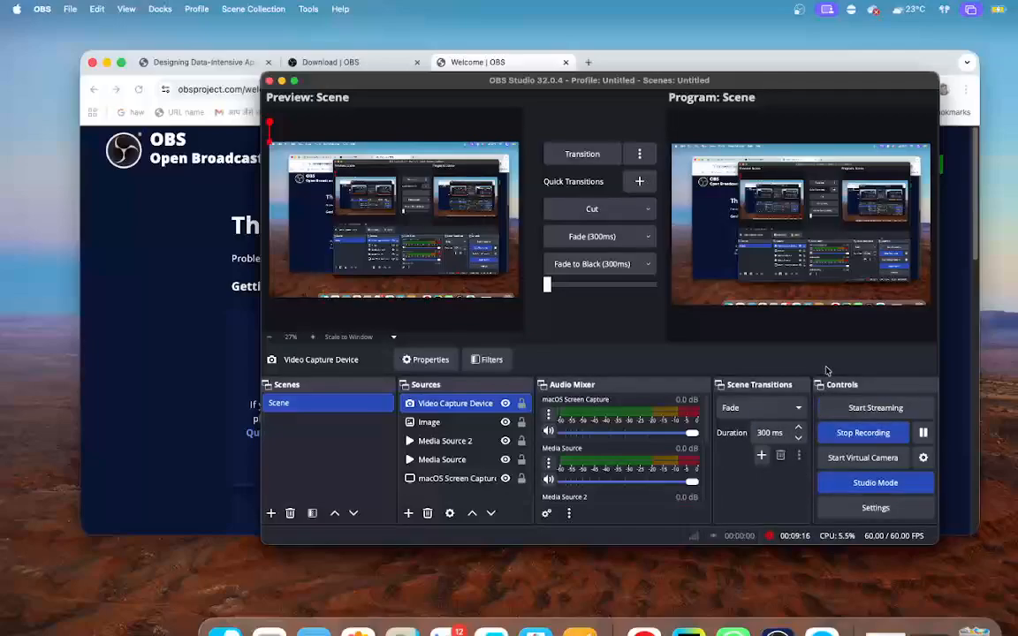
click(862, 484)
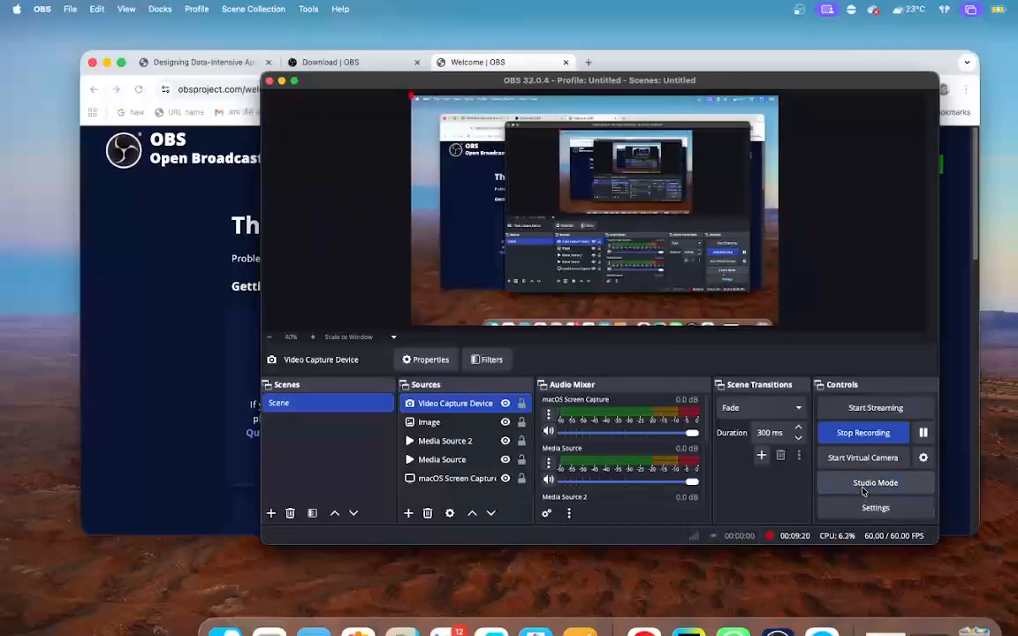
- Switch the scene transition to Cut and back to Fade, and view the transition types that can be added
click(806, 410)
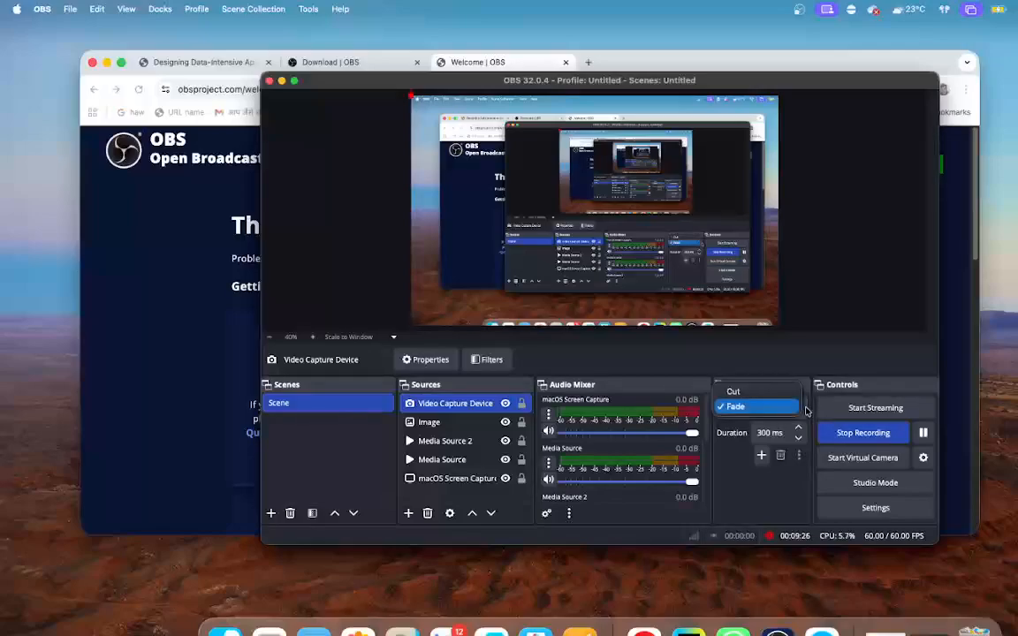
click(735, 392)
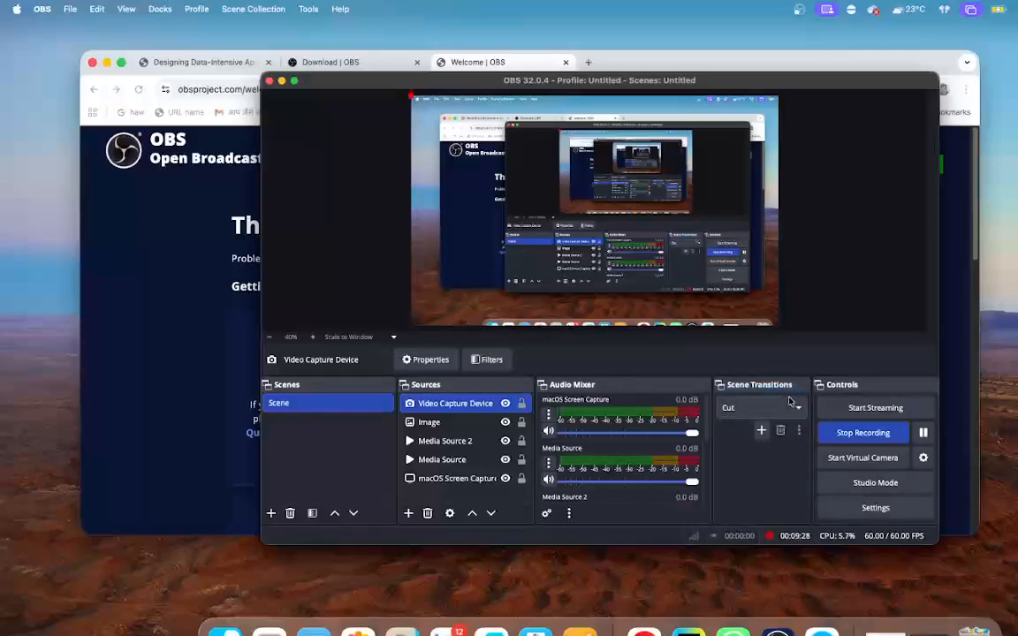
click(791, 407)
click(771, 423)
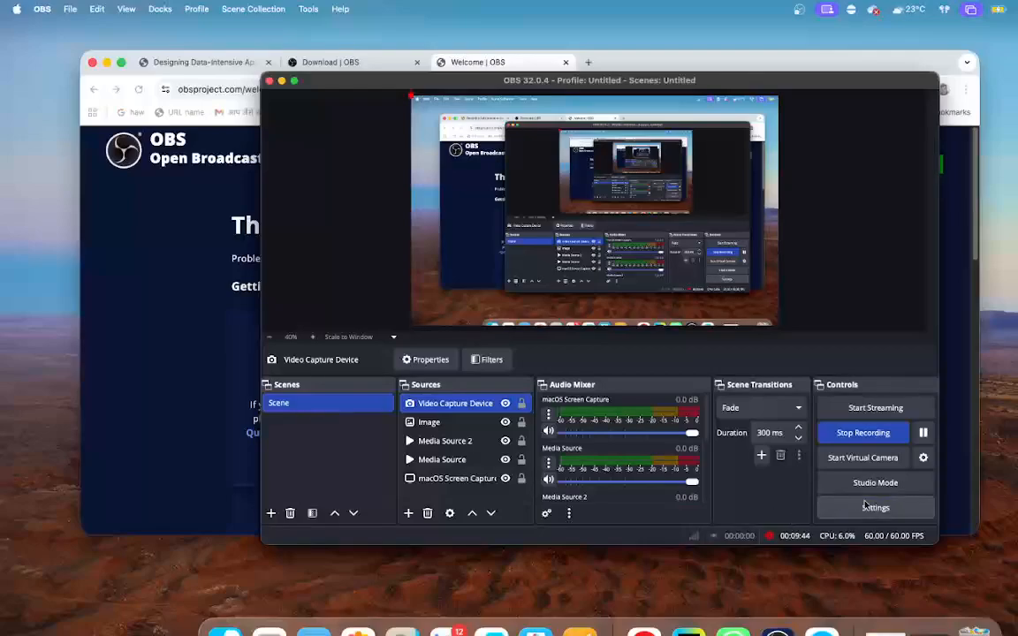
click(762, 457)
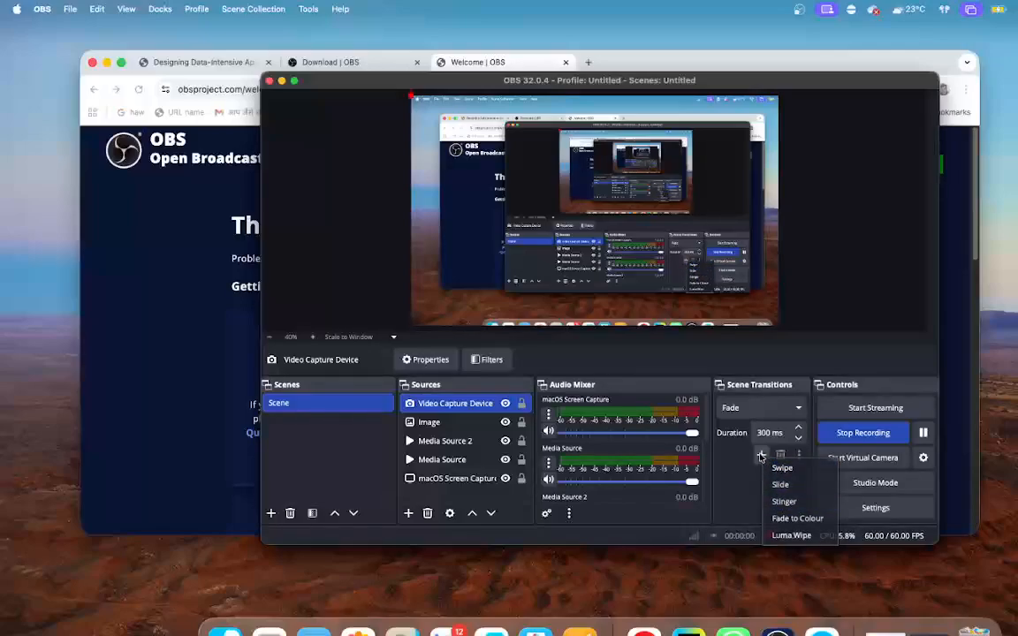
click(763, 459)
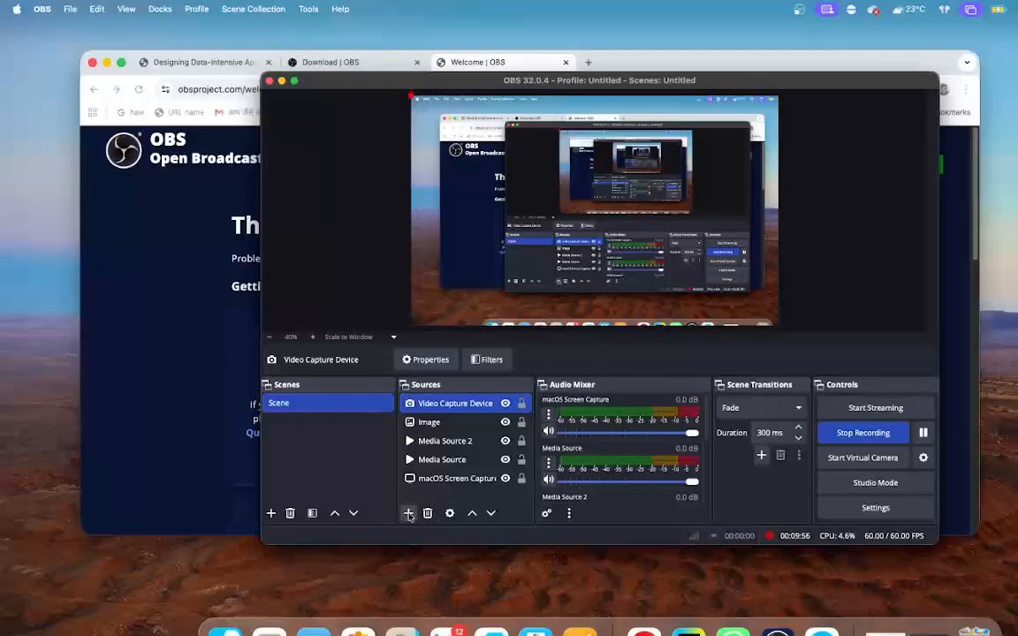
- Expand the OBS window to full screen, and move and enlarge the macOS Screen Capture source in the preview
click(294, 81)
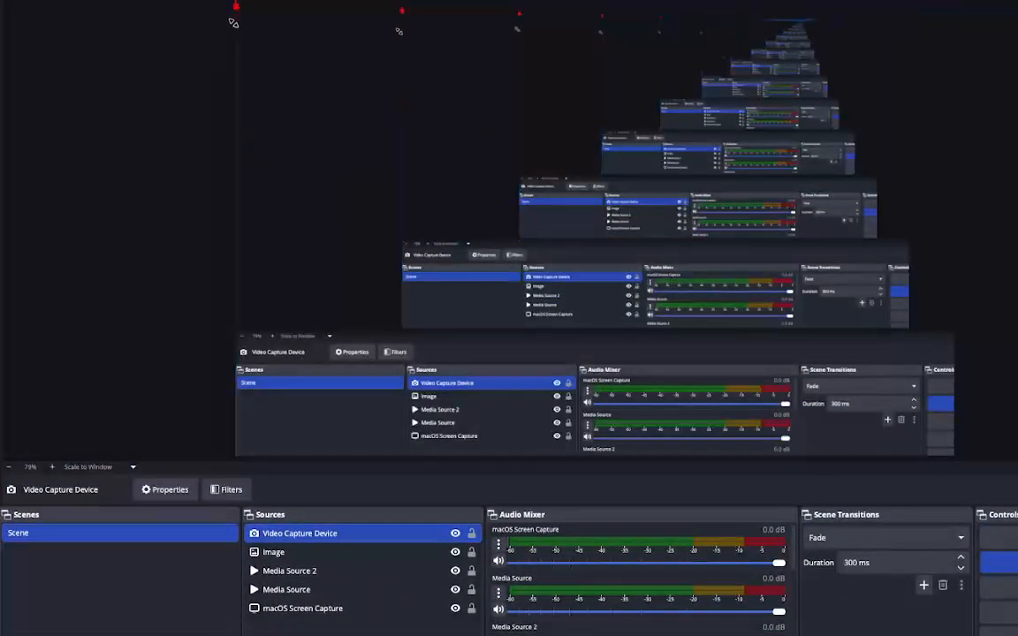
mouse_move(231, 3)
drag(233, 7, 263, 39)
drag(303, 90, 136, 130)
drag(2, 167, 82, 42)
mouse_move(83, 67)
mouse_down()
mouse_move(82, 86)
mouse_move(89, 37)
mouse_move(94, 61)
mouse_up()
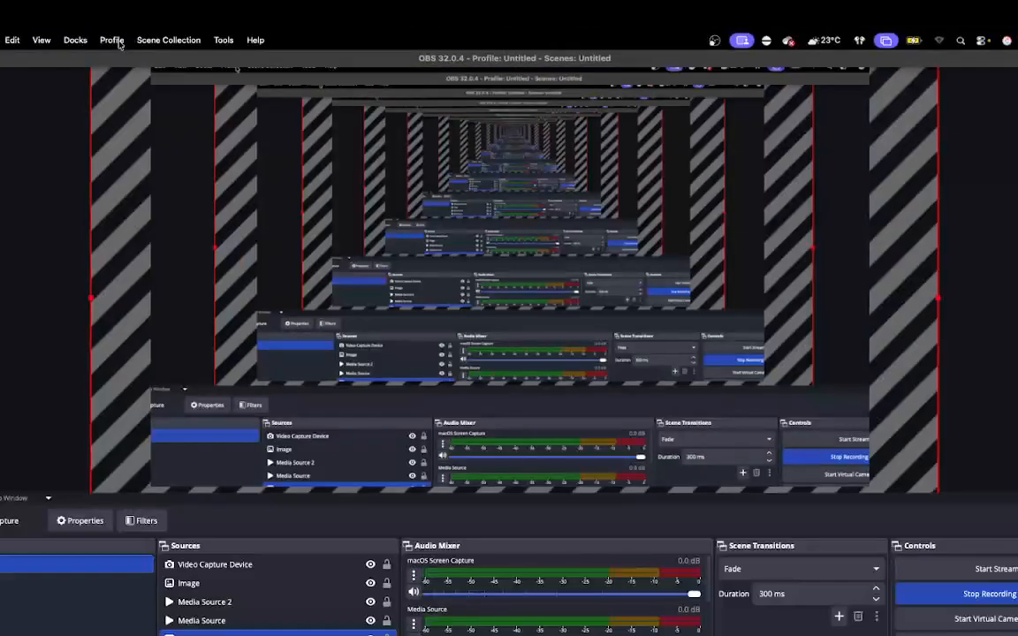
- Review the available tools and profile commands, and return OBS from full screen to its normal window size
click(223, 40)
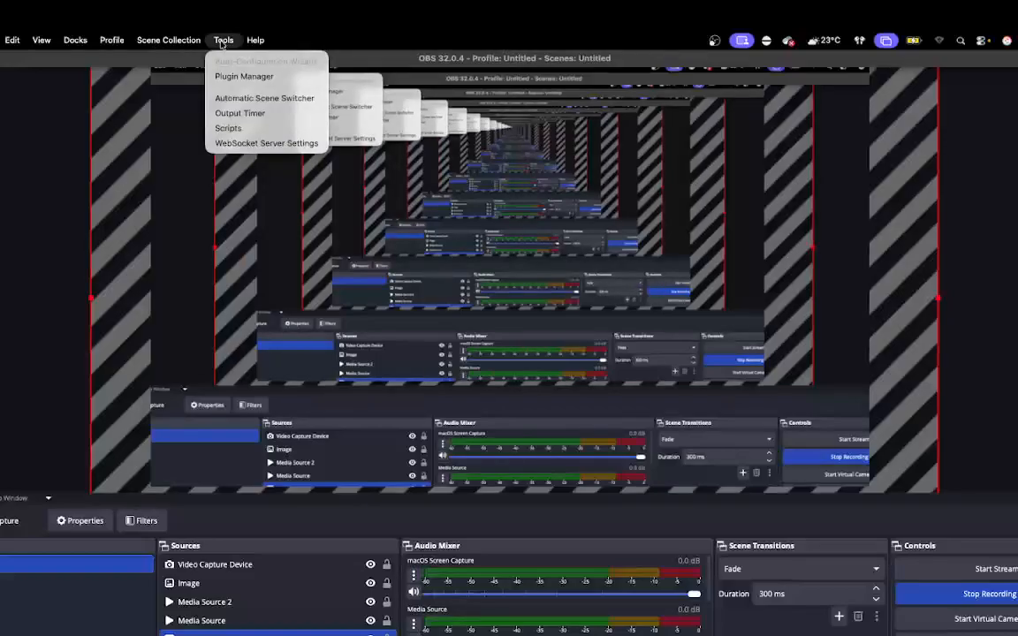
mouse_move(102, 47)
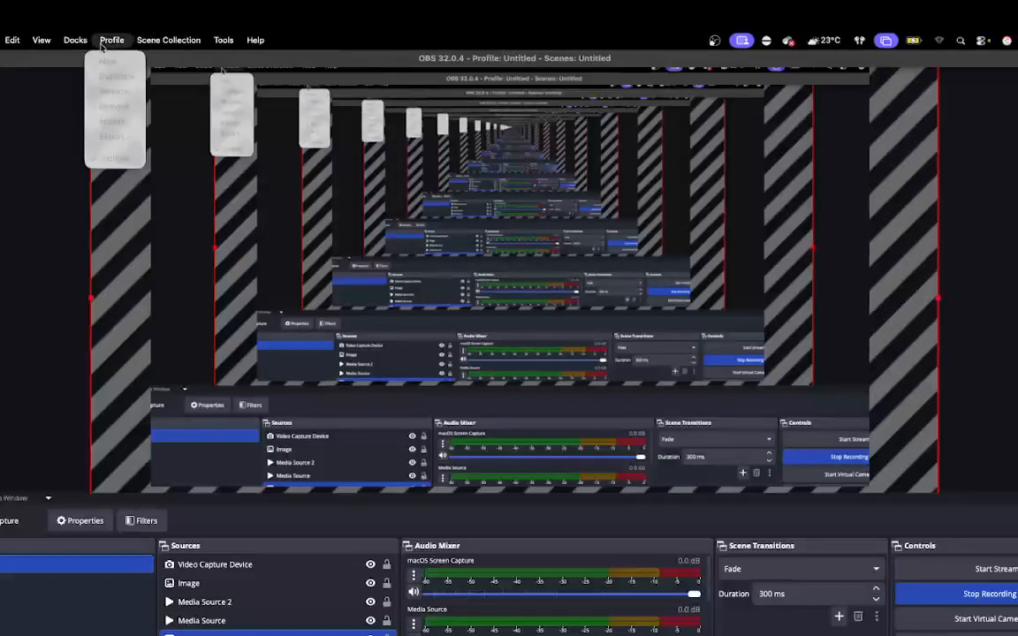
key(Escape)
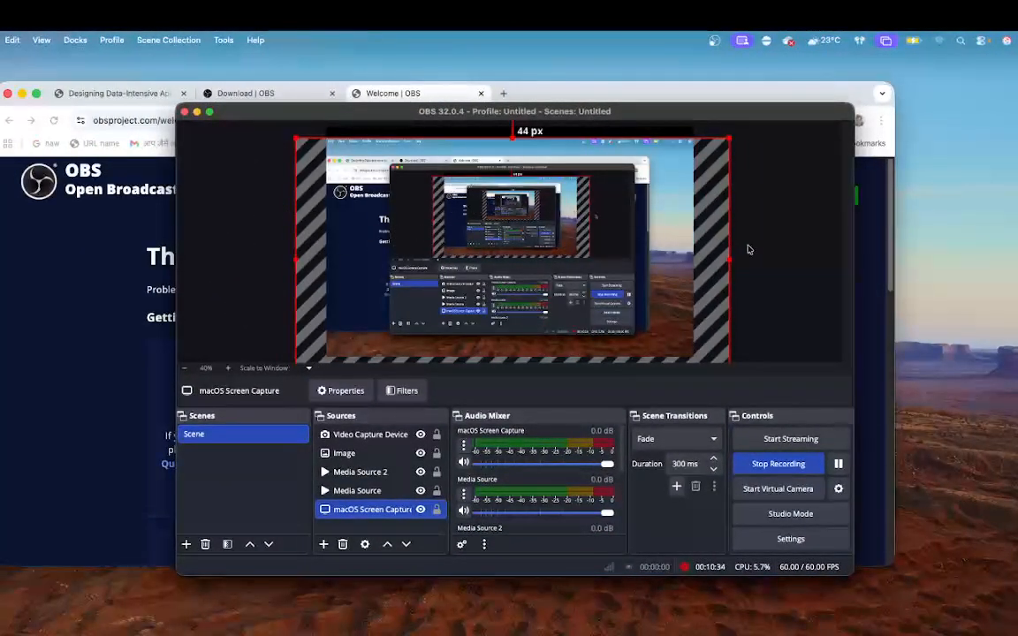
- Narrow the macOS Screen Capture source from both sides, bringing its left edge in line with the canvas edge
drag(730, 261, 705, 249)
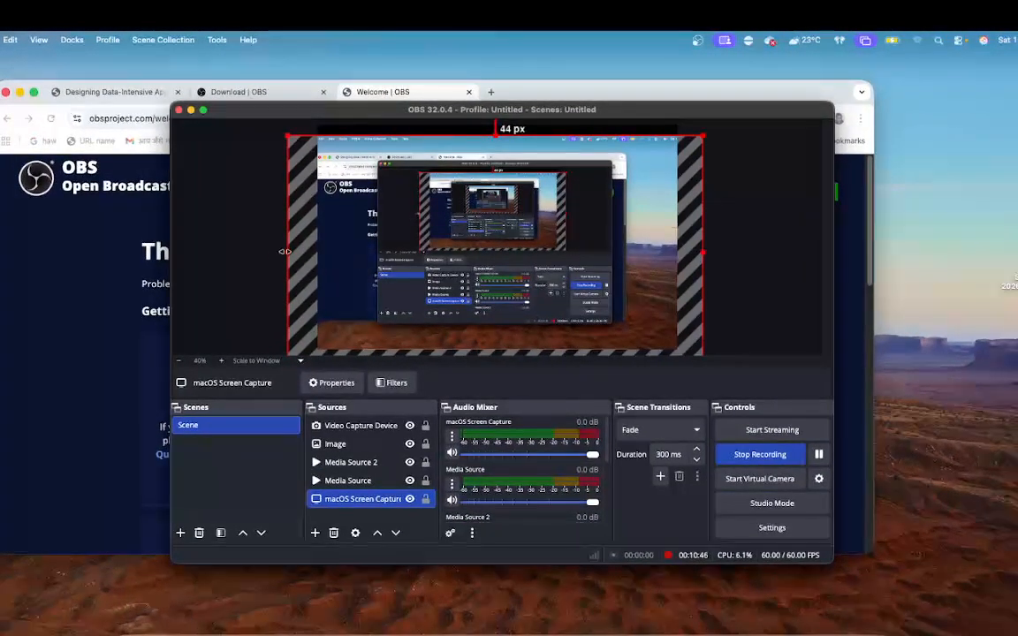
drag(290, 250, 319, 252)
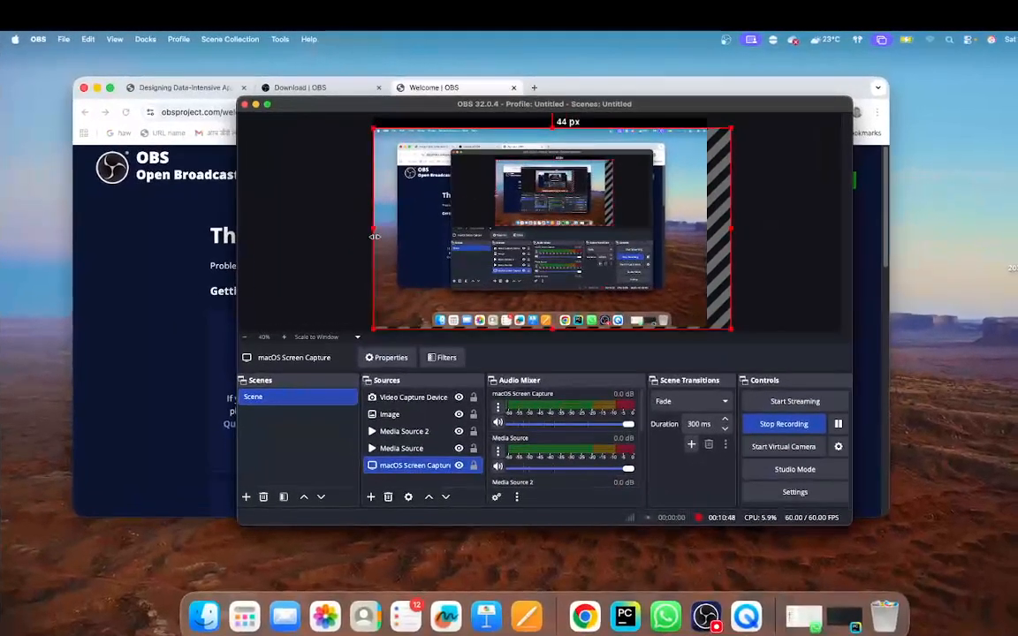